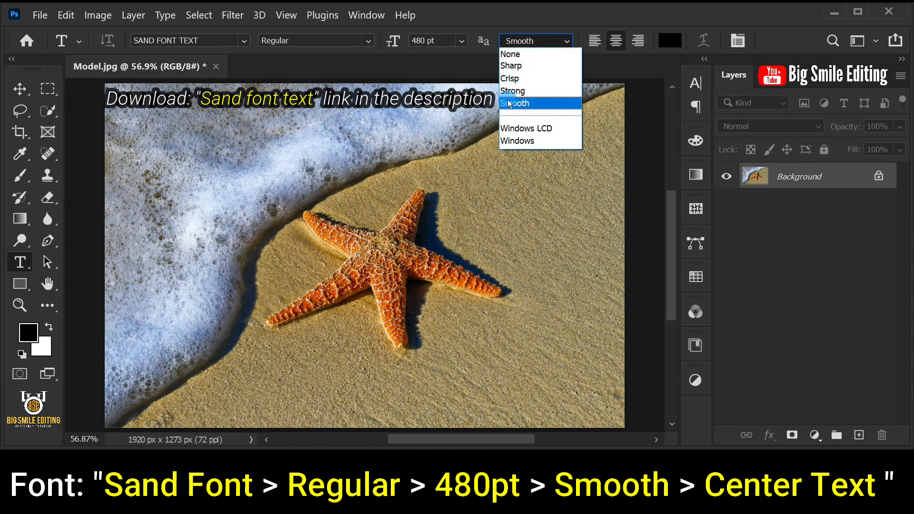
Step: Set the type anti-aliasing to Smooth and the text color to black (000000)
left_click(540, 103)
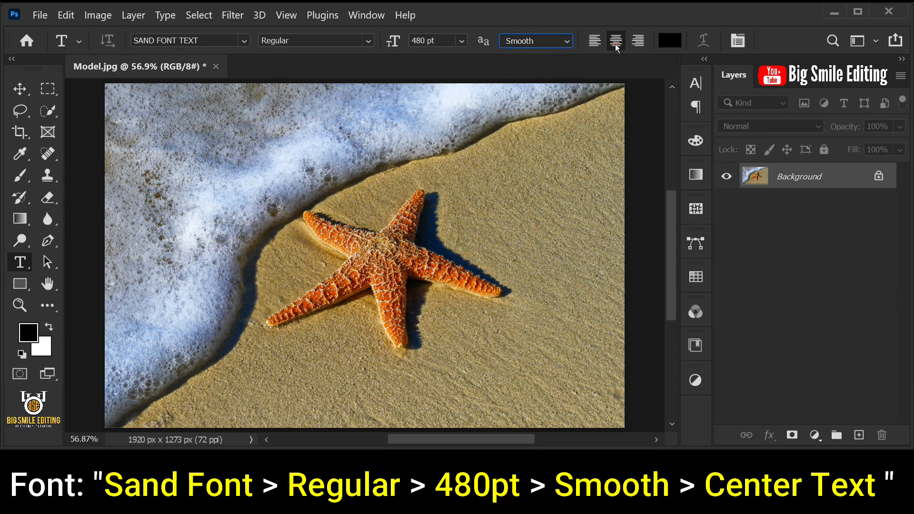
left_click(669, 42)
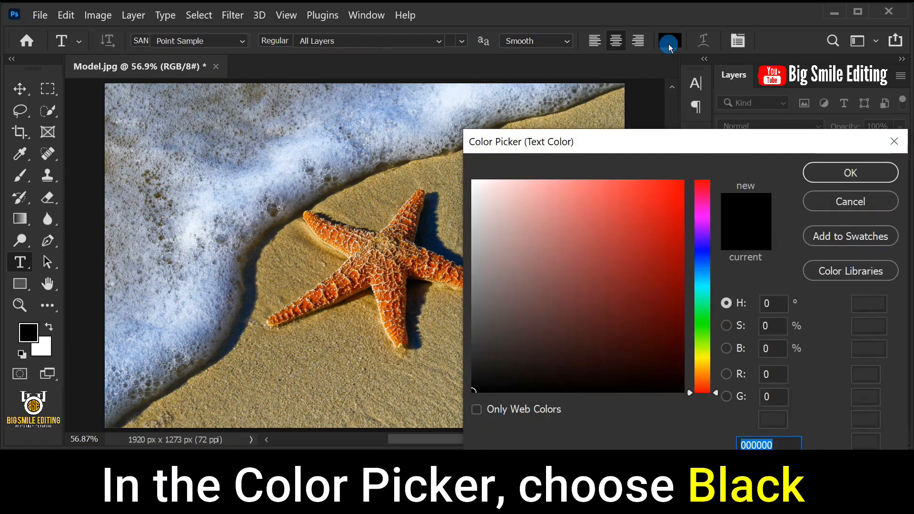
mouse_move(557, 318)
left_mouse_down()
mouse_move(499, 337)
mouse_move(442, 406)
left_mouse_up()
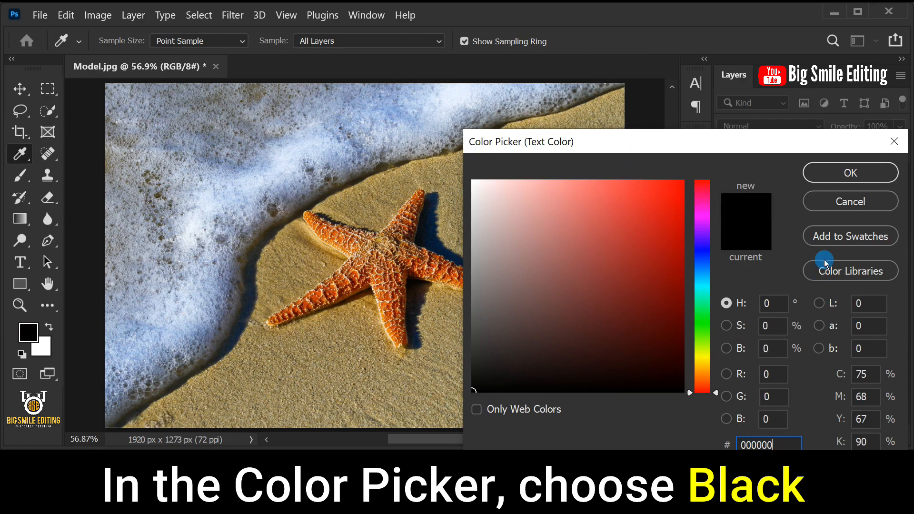
left_click(836, 174)
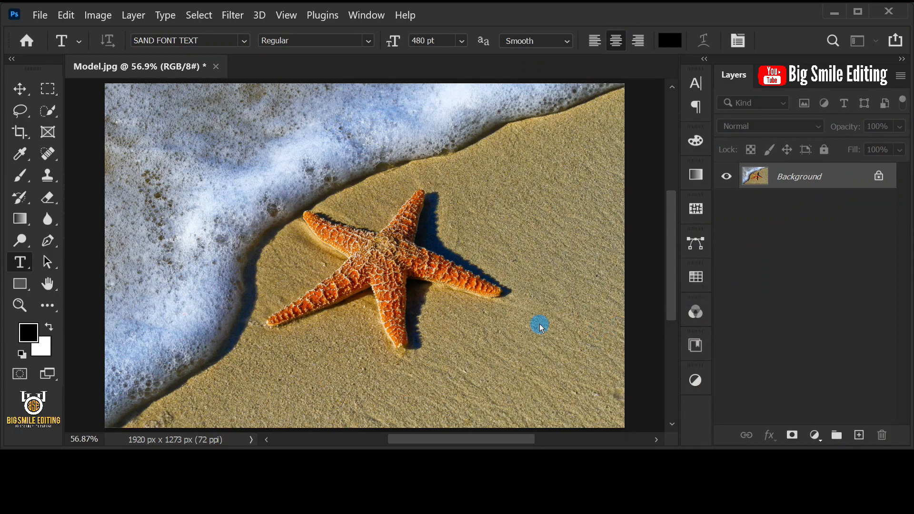
Step: Add a two-line text over the starfish photo reading STAR on the first line and FISH on the second, replacing the placeholder
left_click(426, 216)
left_click_drag(562, 171, 136, 171)
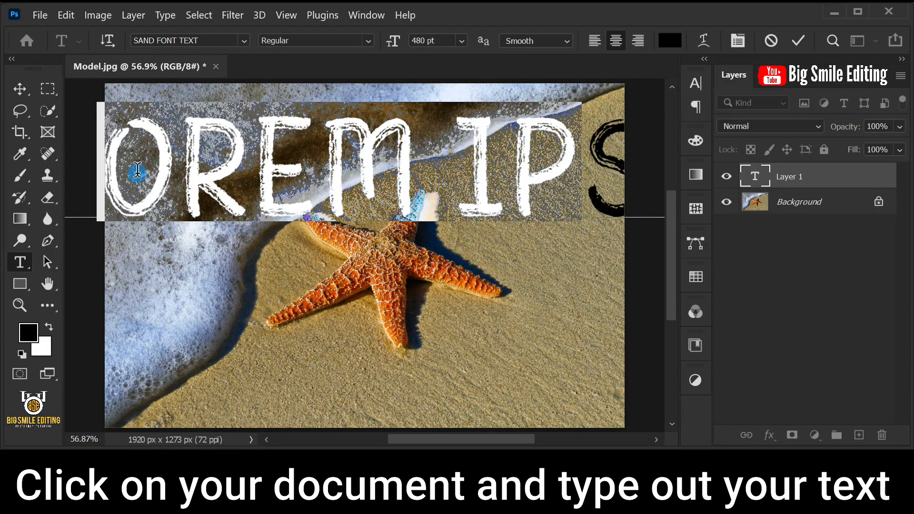
key("BackSpace")
left_click_drag(542, 164, 291, 159)
key("BackSpace")
type("STAR")
key("Return")
type("FISH")
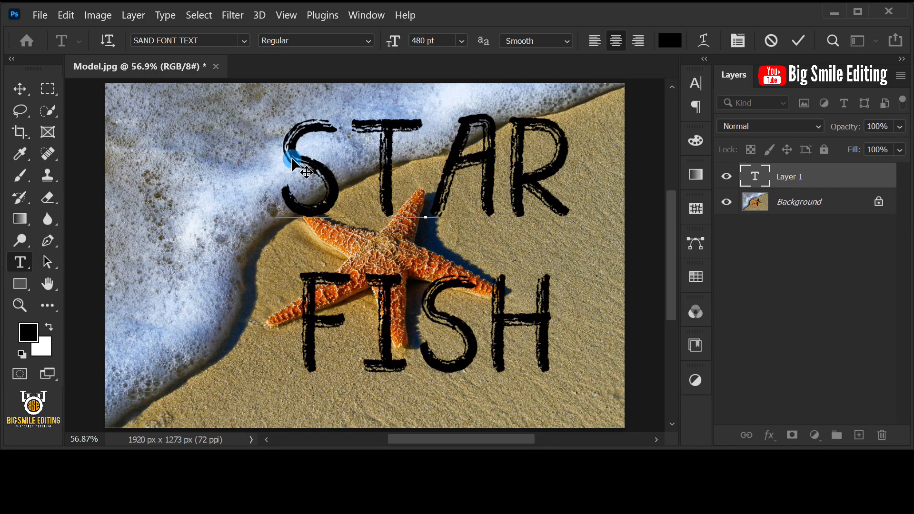
left_click(433, 137)
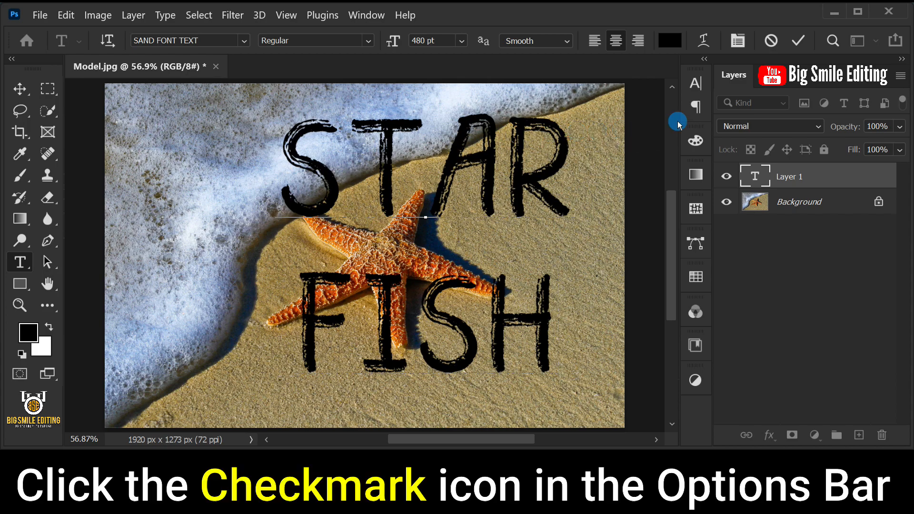
left_click(798, 42)
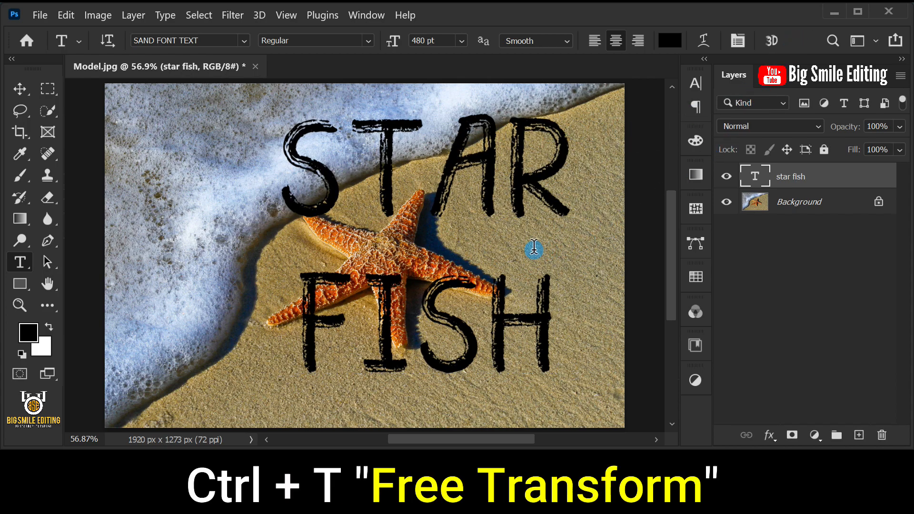
Step: Free Transform the text, moving it onto the sand against the photo's right edge and scaling it to about 99.37%
key("ctrl+t")
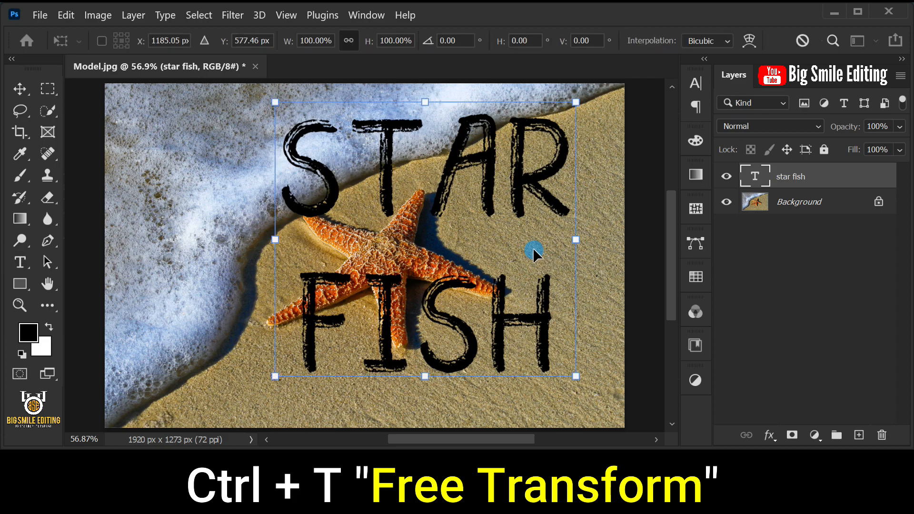
left_click_drag(502, 242, 541, 279)
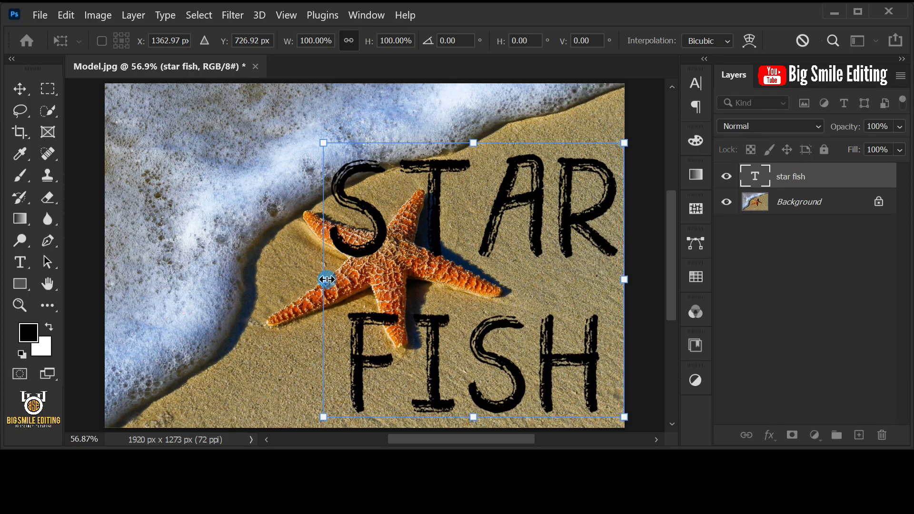
left_click_drag(327, 280, 329, 280)
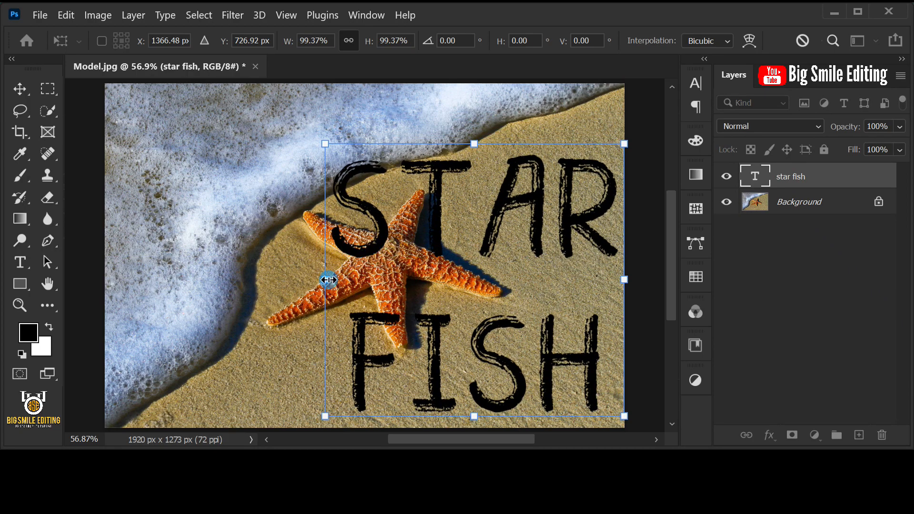
key("Return")
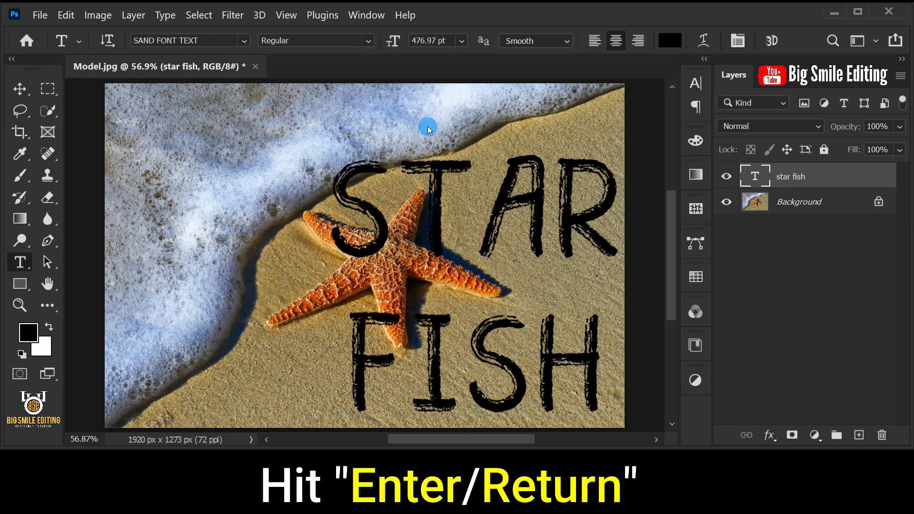
Step: Load the star fish Transparency channel as a new selection
left_click(206, 17)
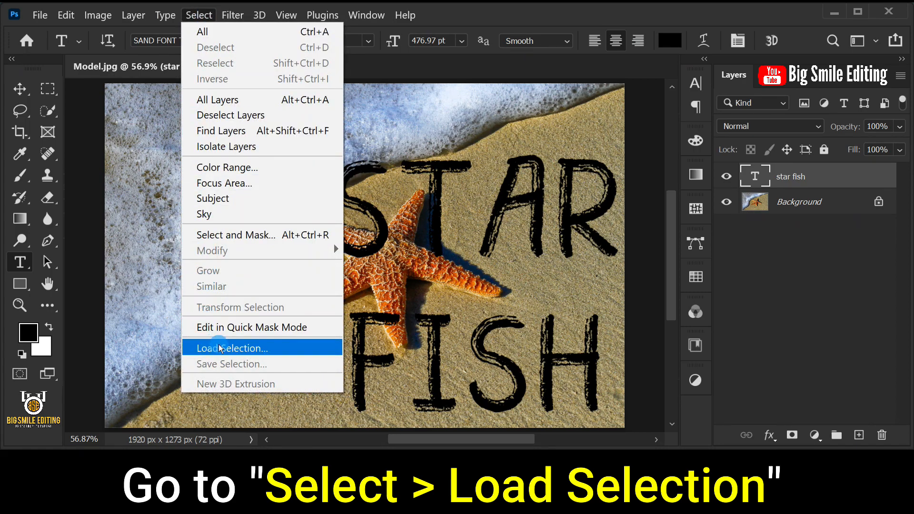
left_click(256, 347)
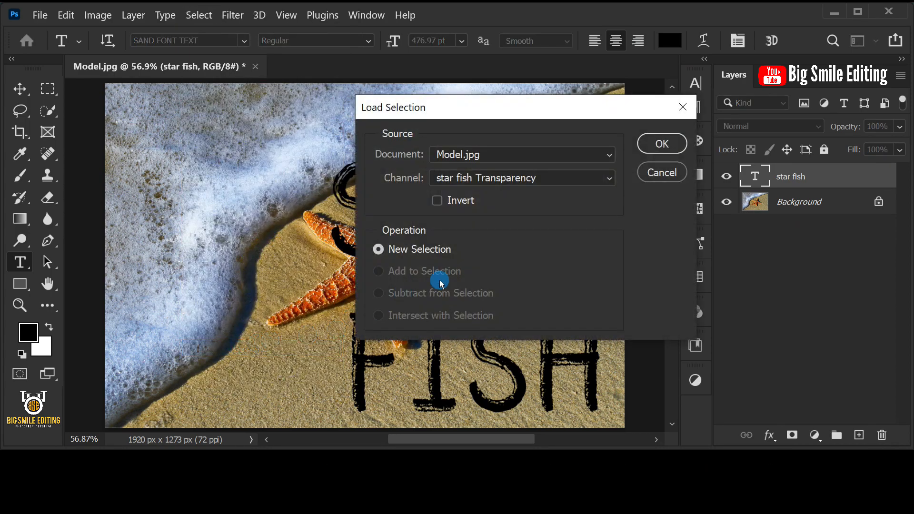
left_click(641, 146)
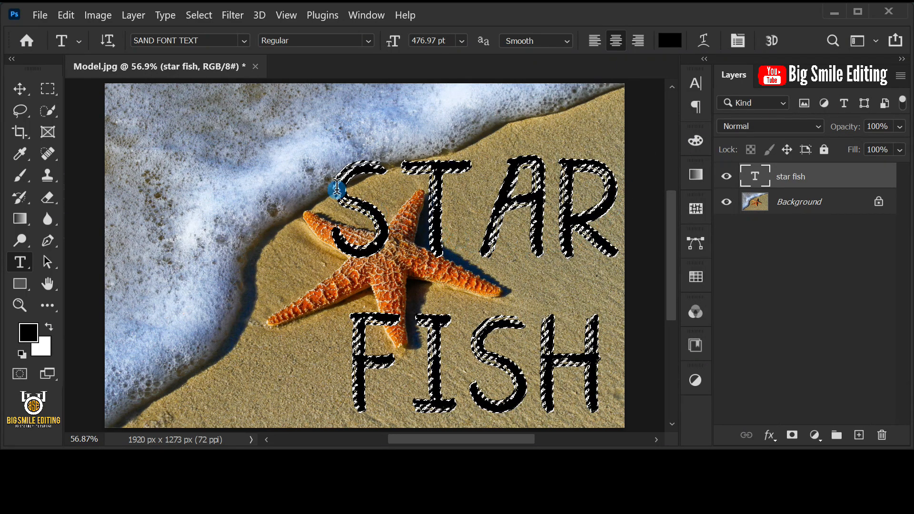
Step: Contract the letter selection by 2 pixels
left_click(195, 14)
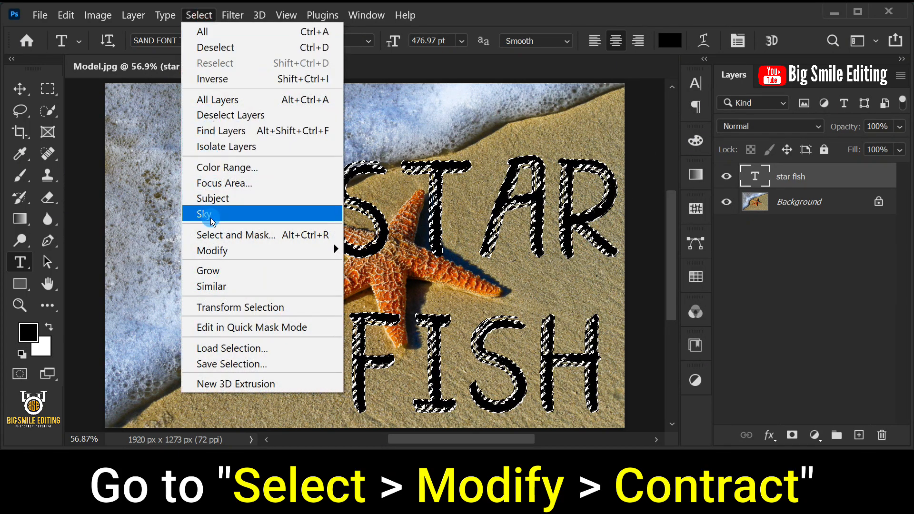
mouse_move(333, 250)
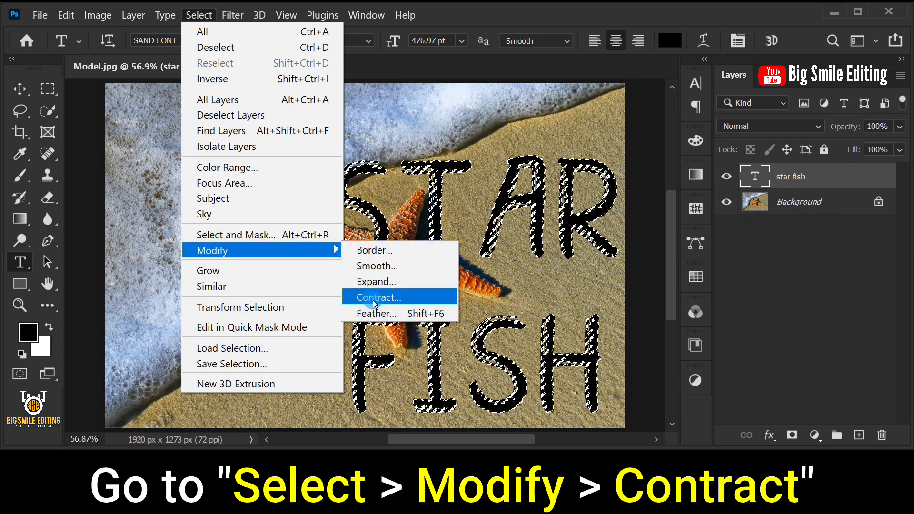
left_click(439, 297)
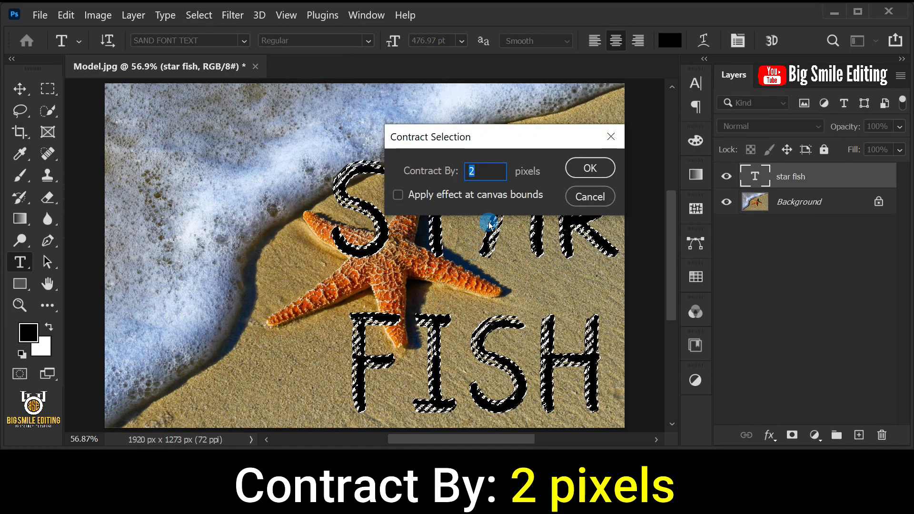
left_click(579, 170)
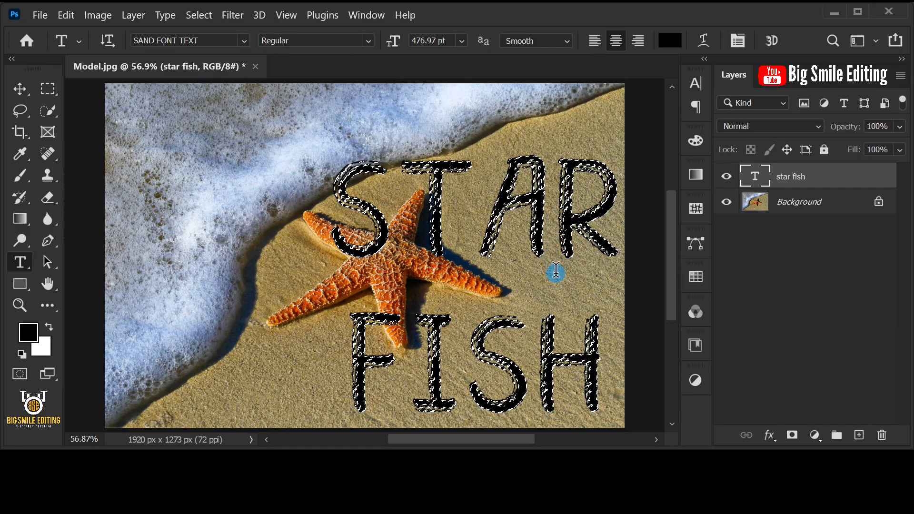
Step: Add a new layer above the text layer and set the foreground color to black (000000)
left_click(856, 434)
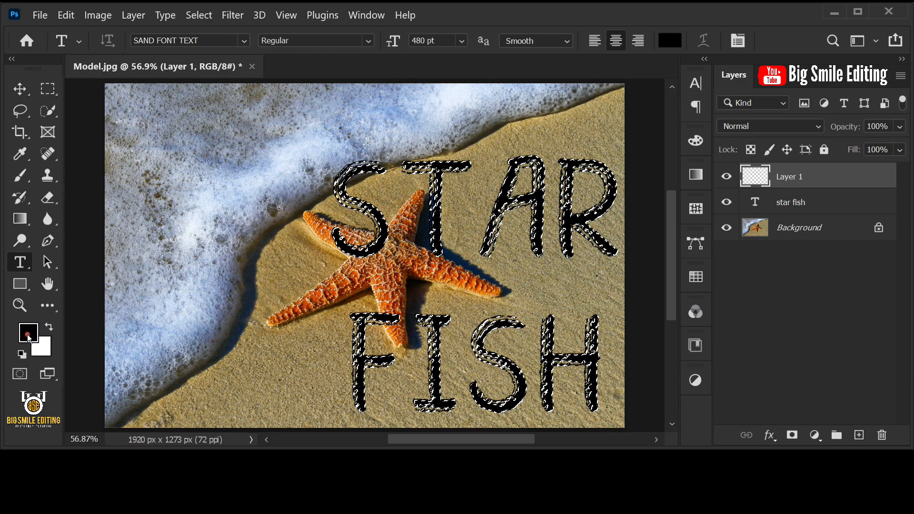
left_click(28, 332)
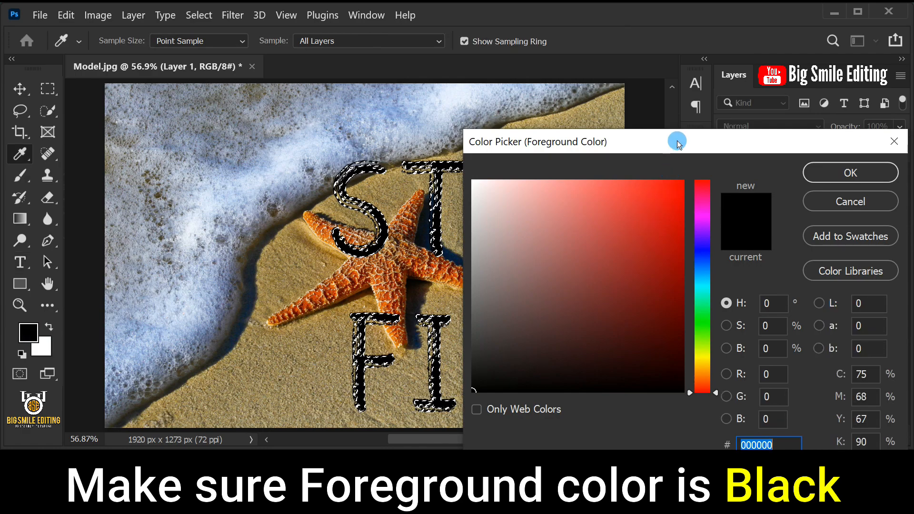
left_click_drag(674, 139, 581, 82)
left_click(418, 325)
left_click_drag(418, 325, 360, 352)
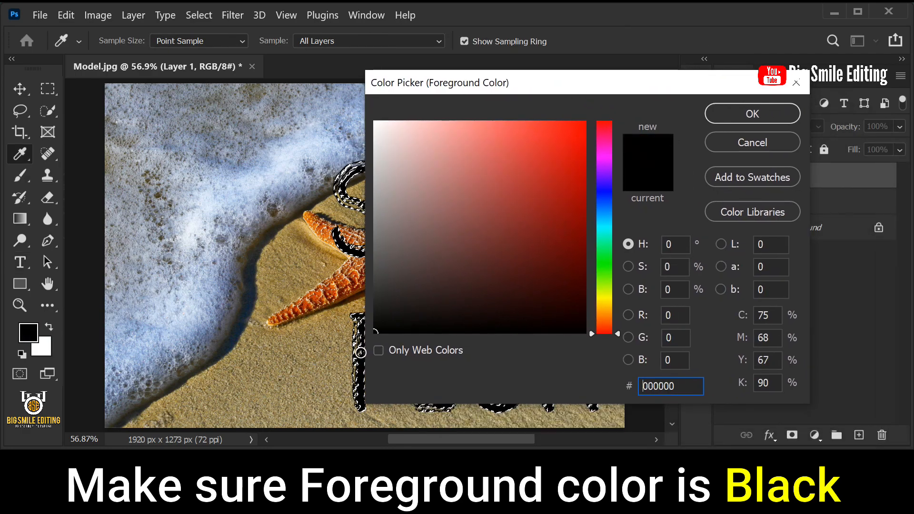
left_click(732, 120)
left_click(696, 253)
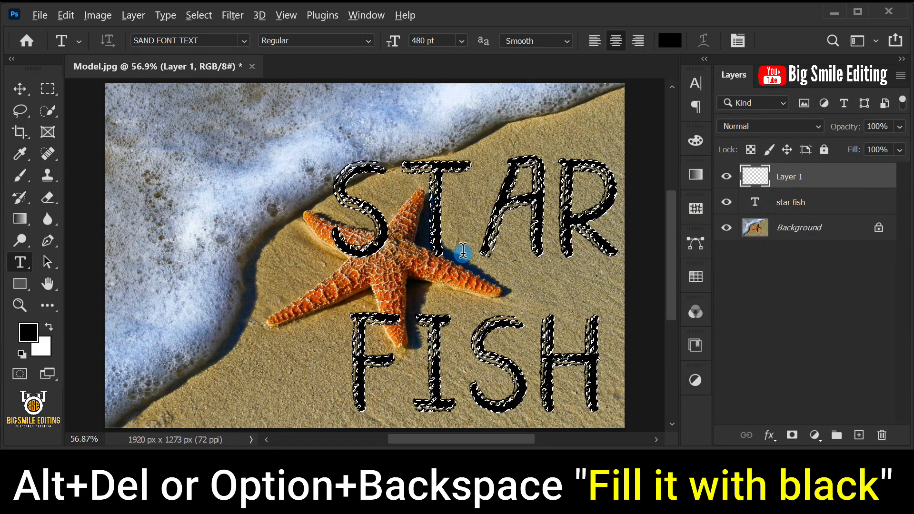
Step: Fill the contracted letter selection with the black foreground color on the new layer and deselect
key("alt+Delete")
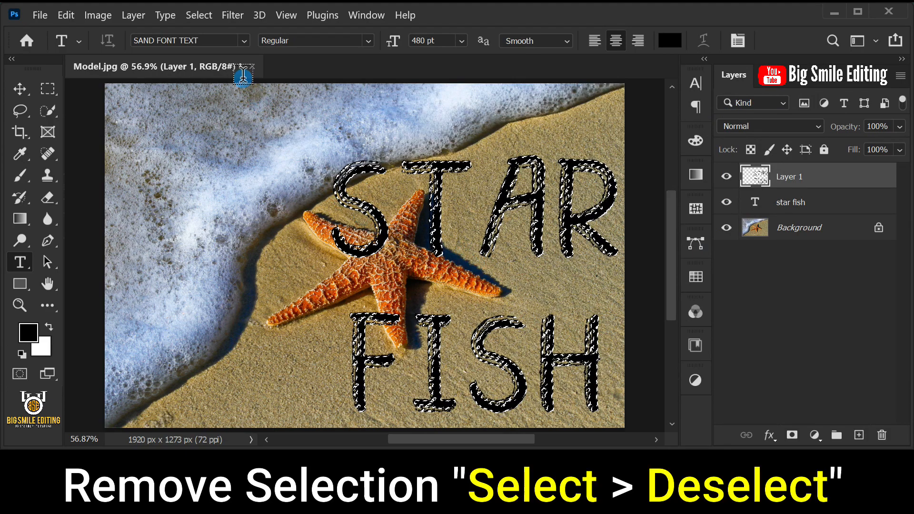
left_click(200, 15)
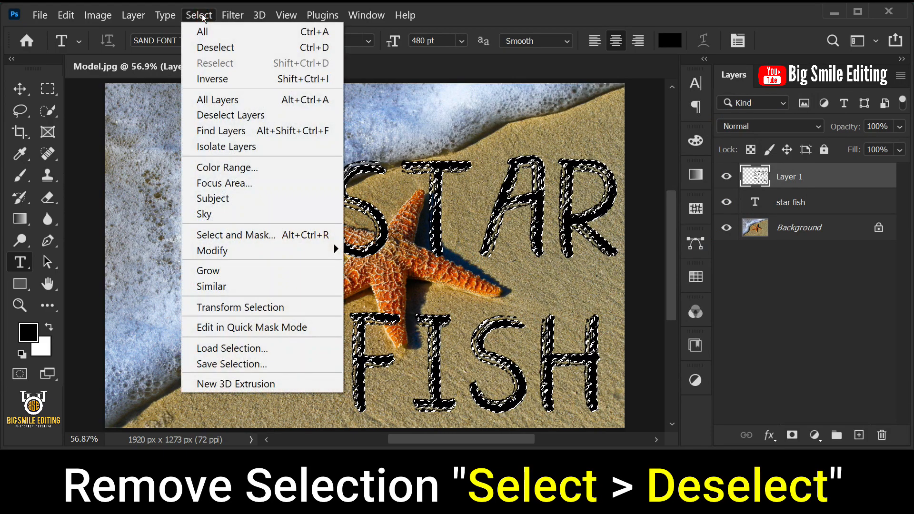
left_click(246, 47)
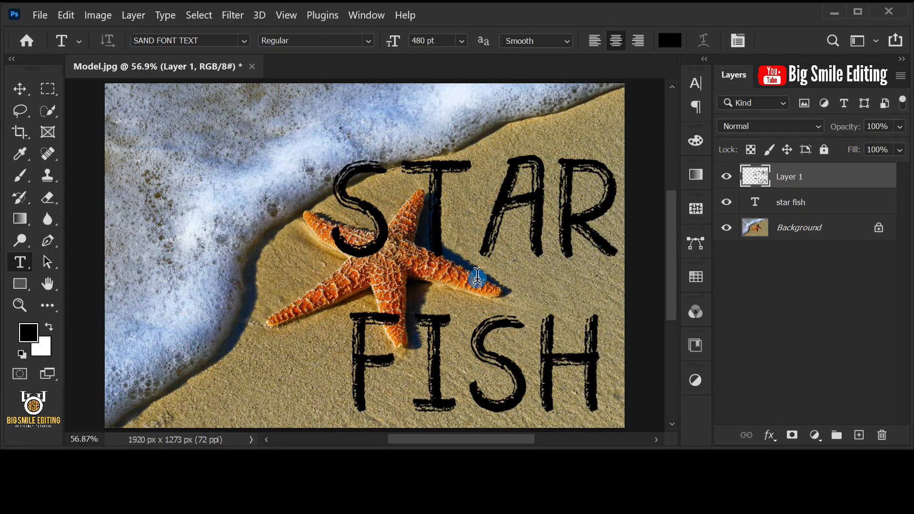
Step: Hide the star fish text layer and give Layer 1 a Color Overlay with the Normal blend mode
left_click(723, 203)
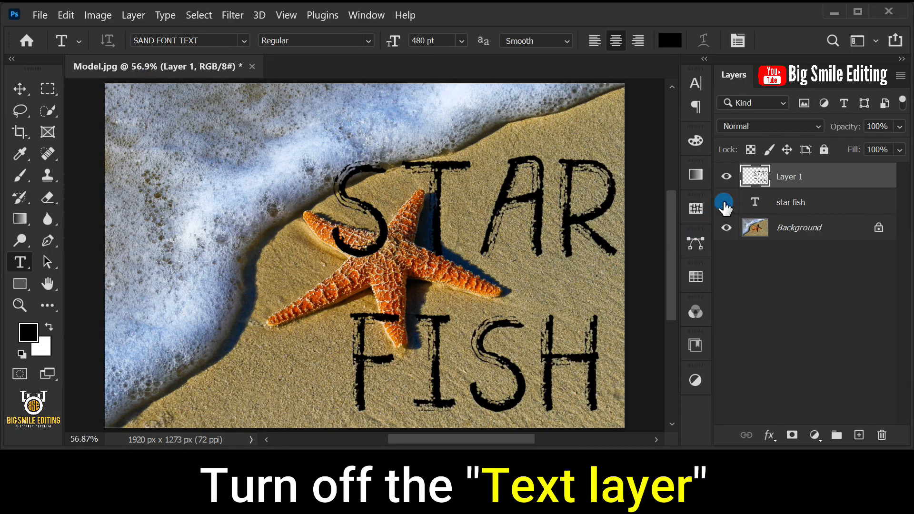
left_click(769, 435)
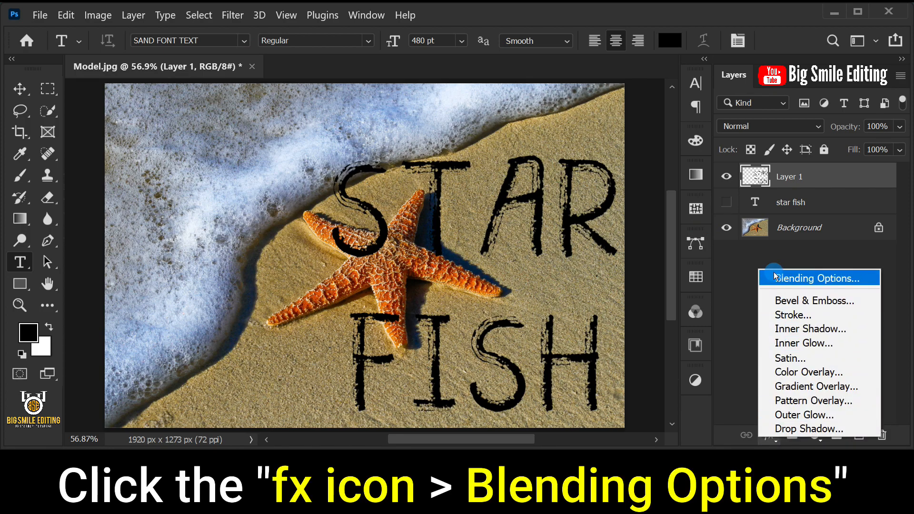
left_click(803, 277)
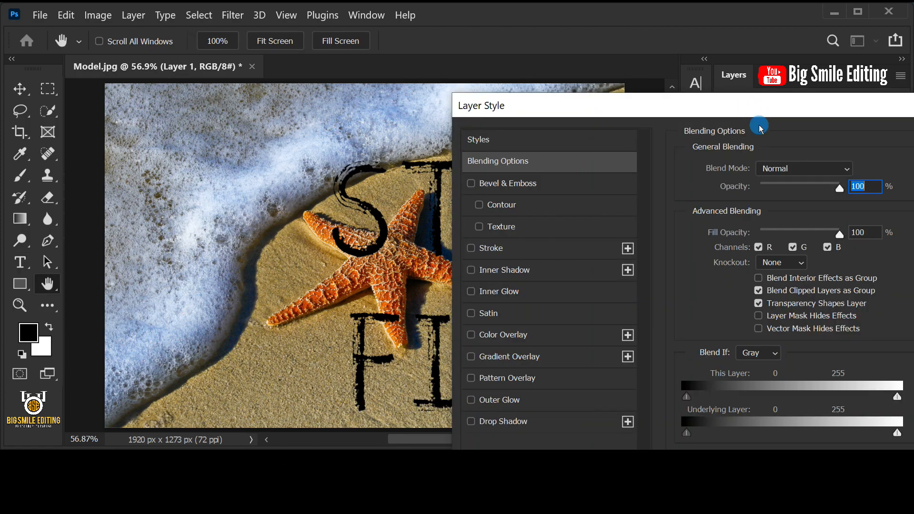
left_click(517, 336)
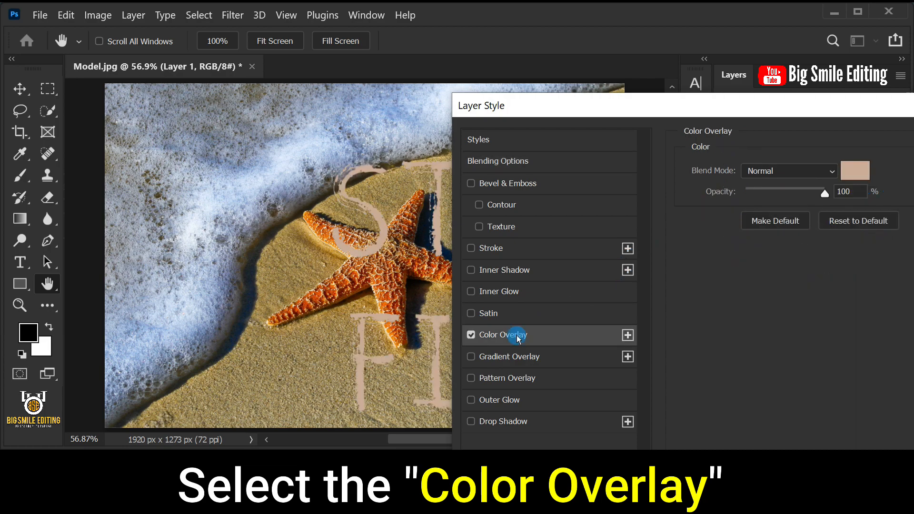
left_click(758, 172)
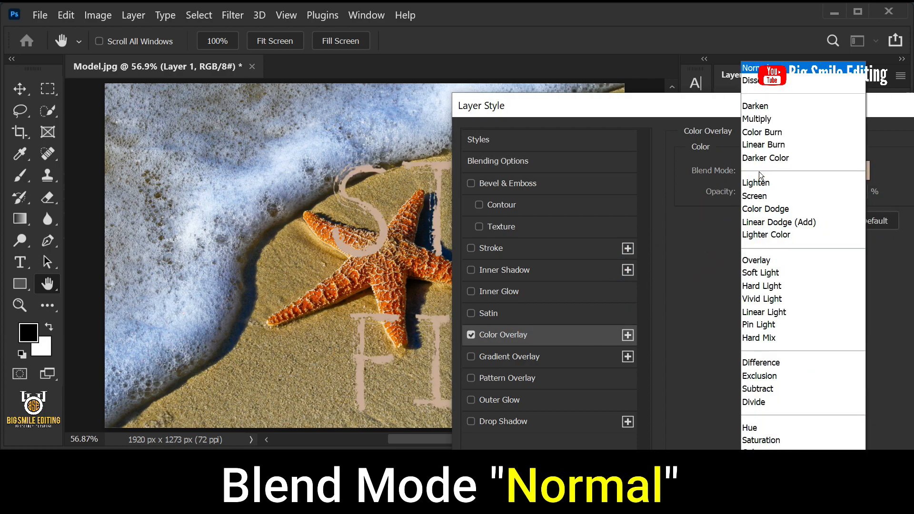
left_click(752, 68)
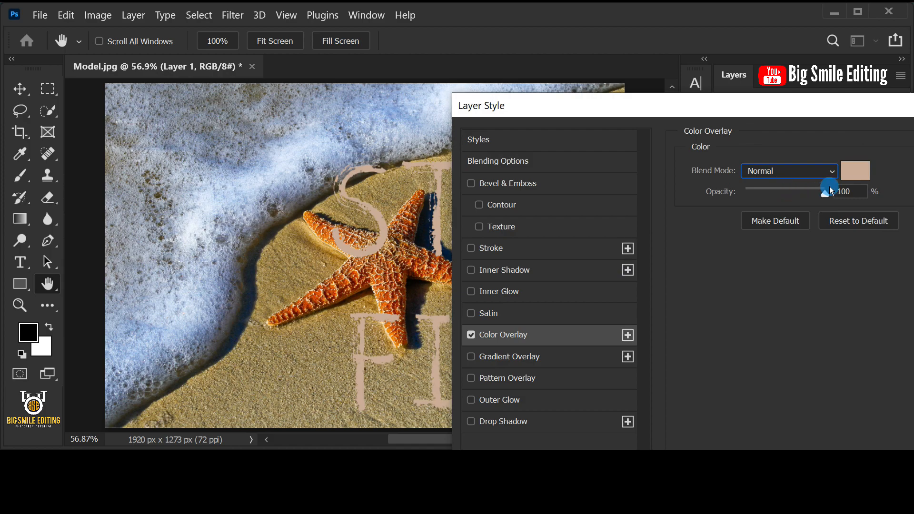
Step: Set the Color Overlay color to c8ab98, copy that color code, and keep the overlay opacity at 100%
left_click(848, 171)
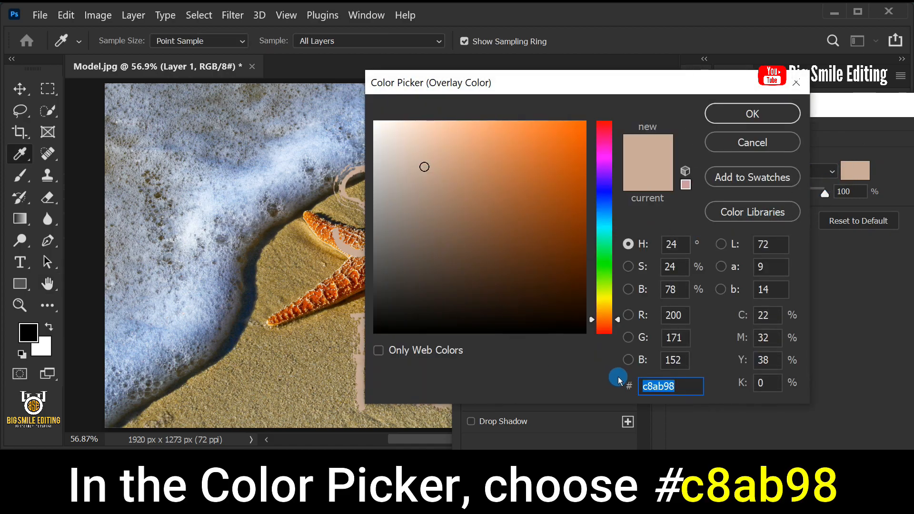
left_click(672, 384)
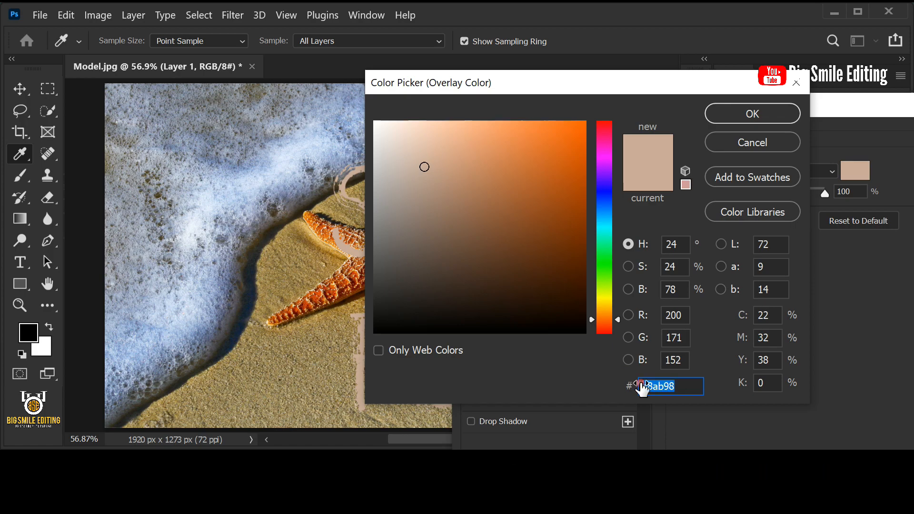
right_click(664, 386)
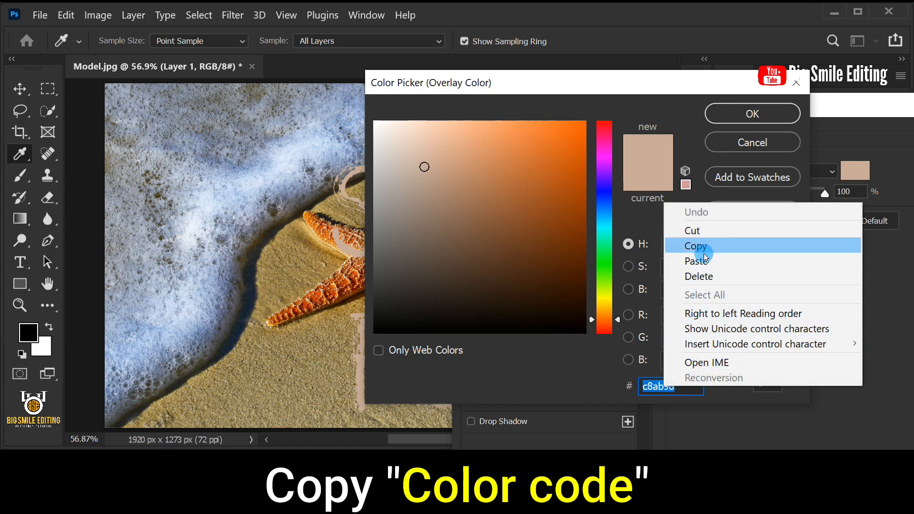
left_click(780, 245)
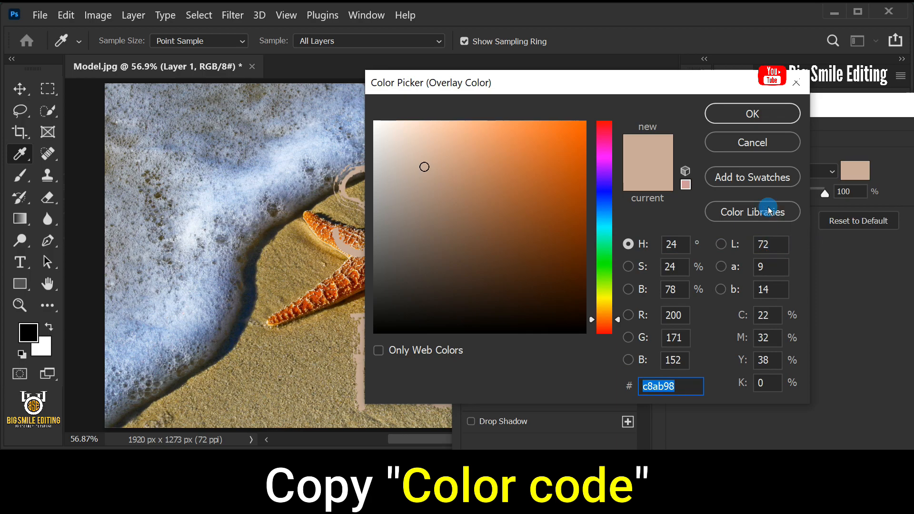
left_click(754, 113)
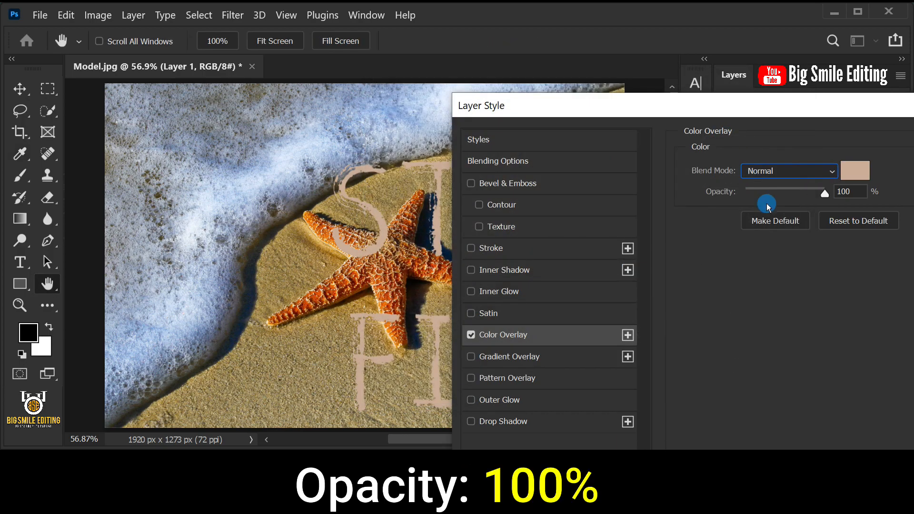
left_click(854, 191)
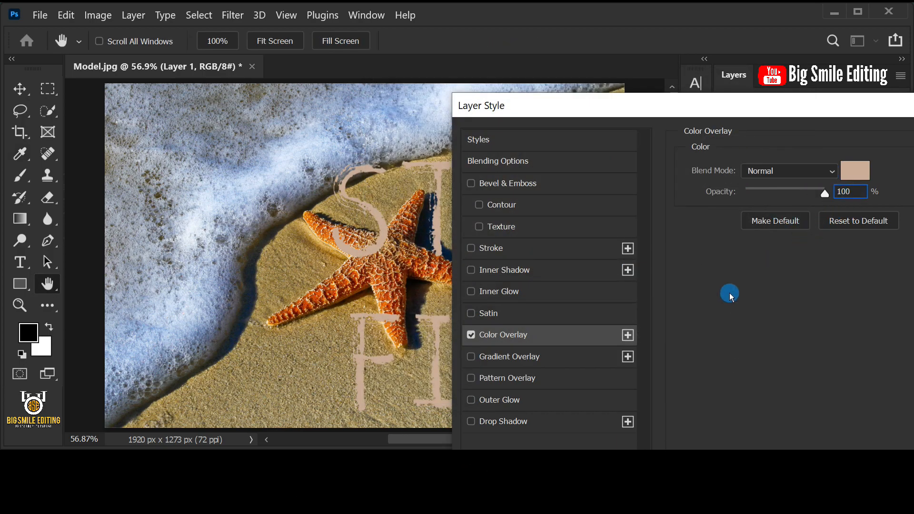
Step: Add an Outer Glow to Layer 1 and paste the copied code c8ab98 as the glow color
left_click(501, 401)
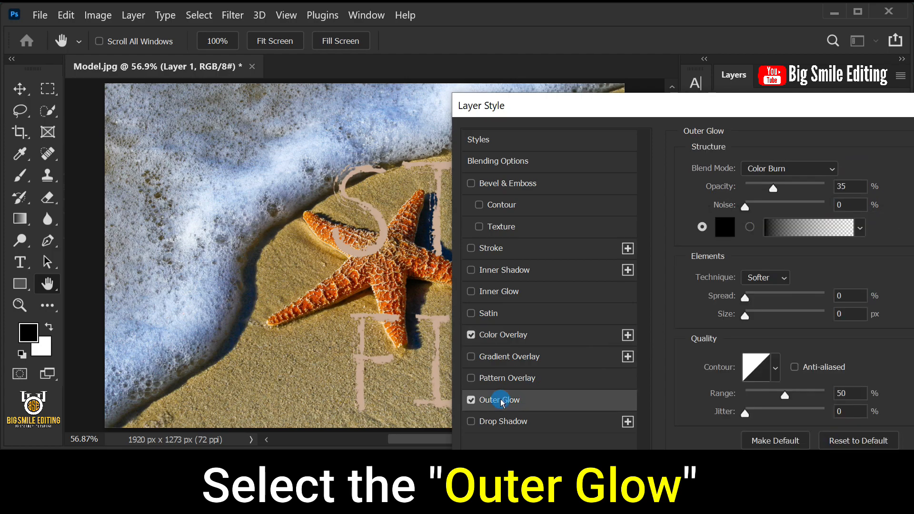
left_click(723, 226)
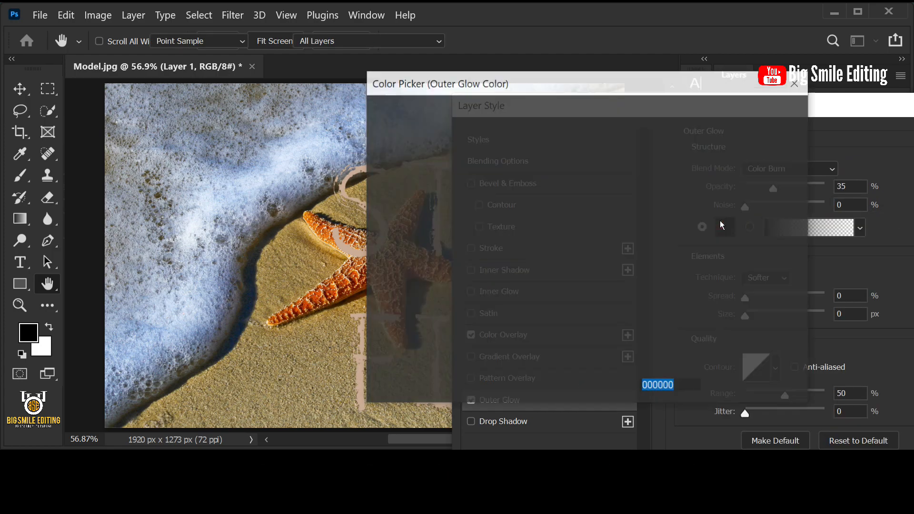
right_click(680, 386)
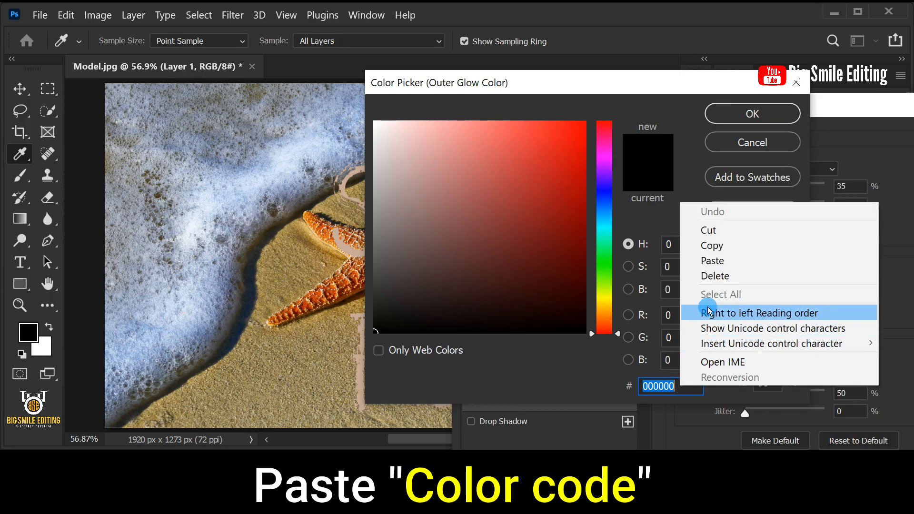
left_click(765, 261)
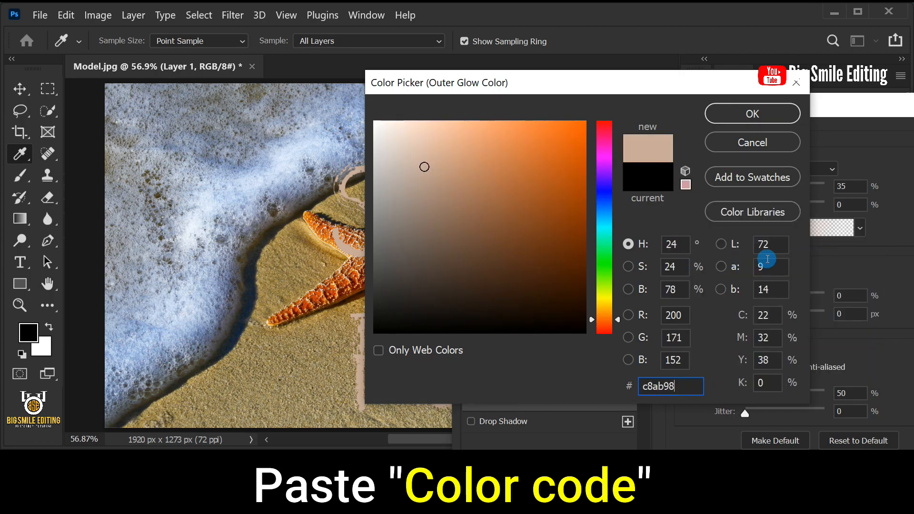
left_click(747, 116)
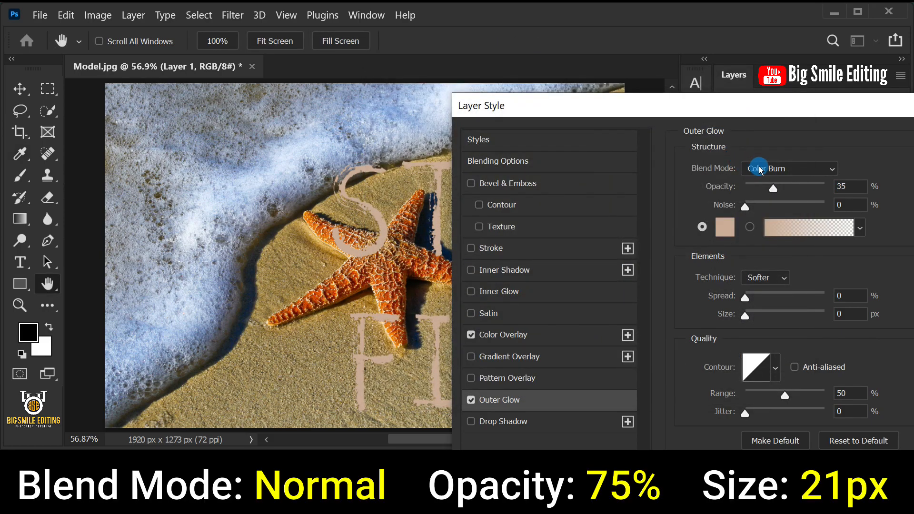
Step: Set the Outer Glow to Normal blend mode, 75% opacity and 21 px size, and apply the layer style
left_click(758, 169)
left_click(761, 67)
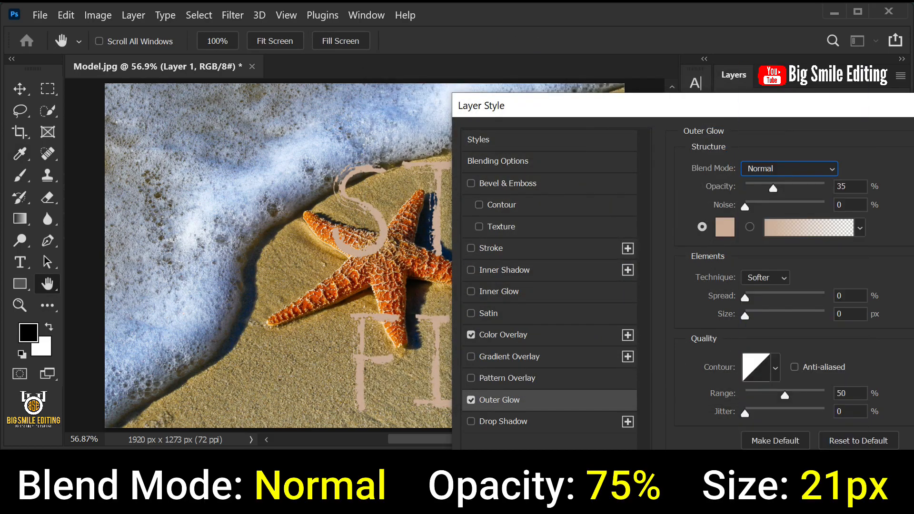
left_click_drag(773, 187, 805, 187)
left_click(853, 185)
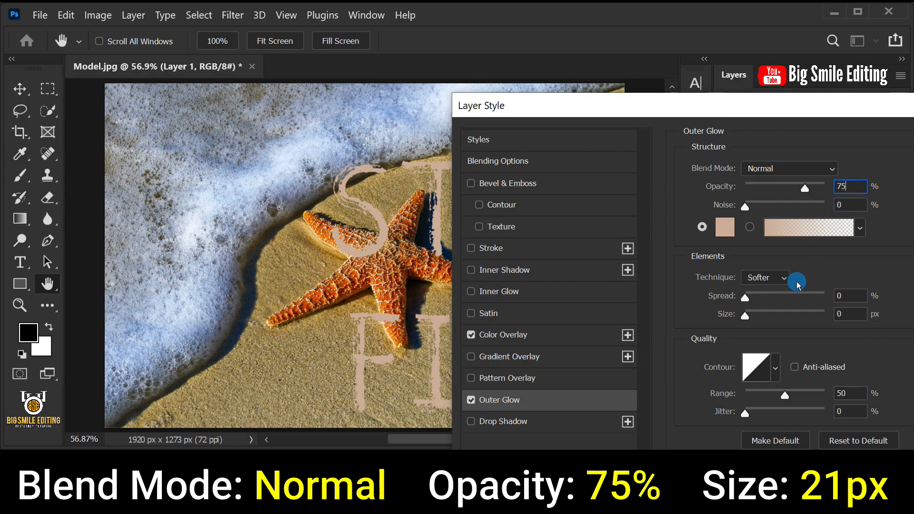
left_click_drag(746, 316, 757, 317)
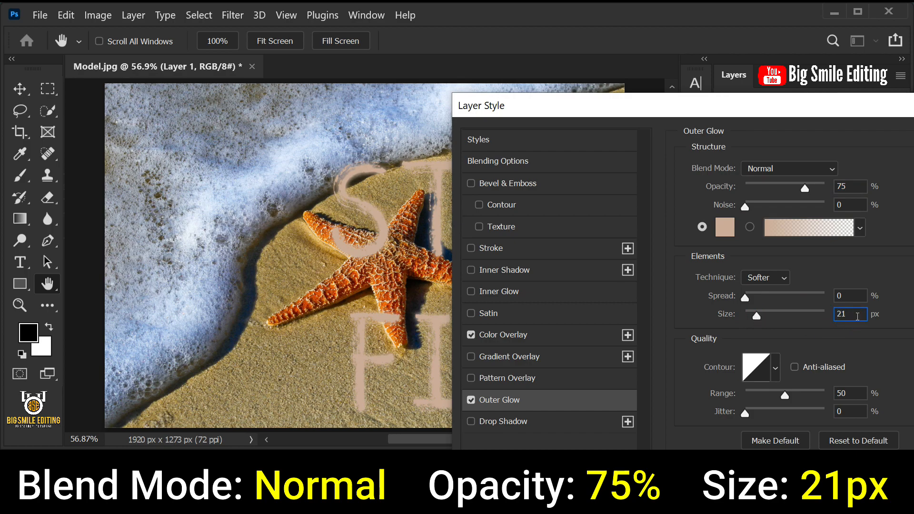
left_click_drag(884, 107, 741, 111)
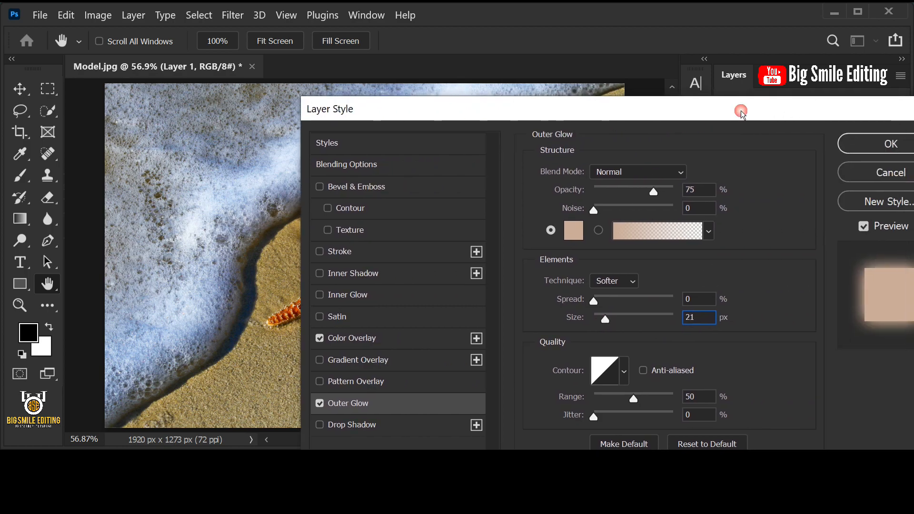
left_click(851, 144)
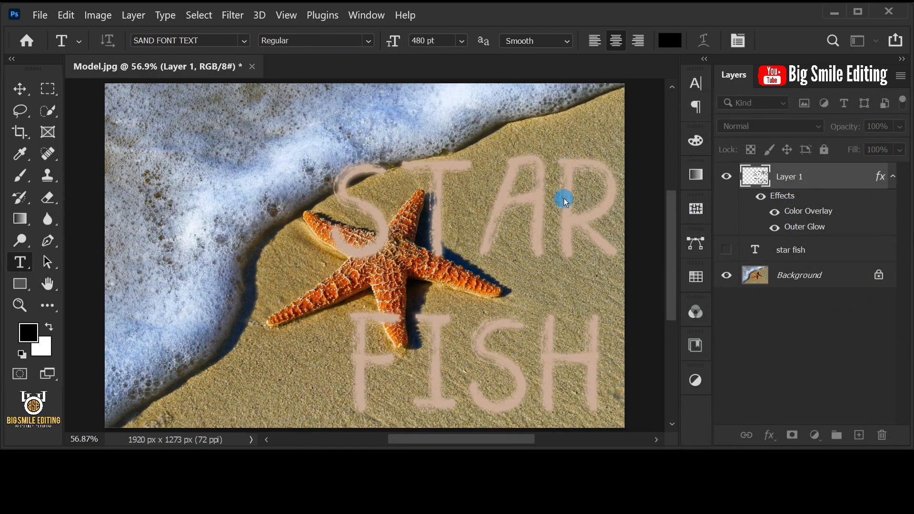
Step: Convert Layer 1 for Smart Filters and add a Bevel & Emboss effect to it
left_click(233, 15)
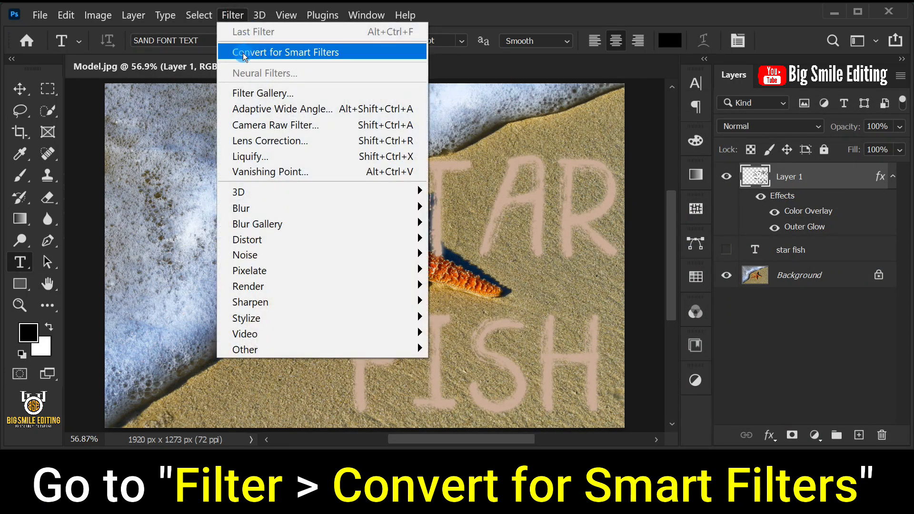
left_click(419, 60)
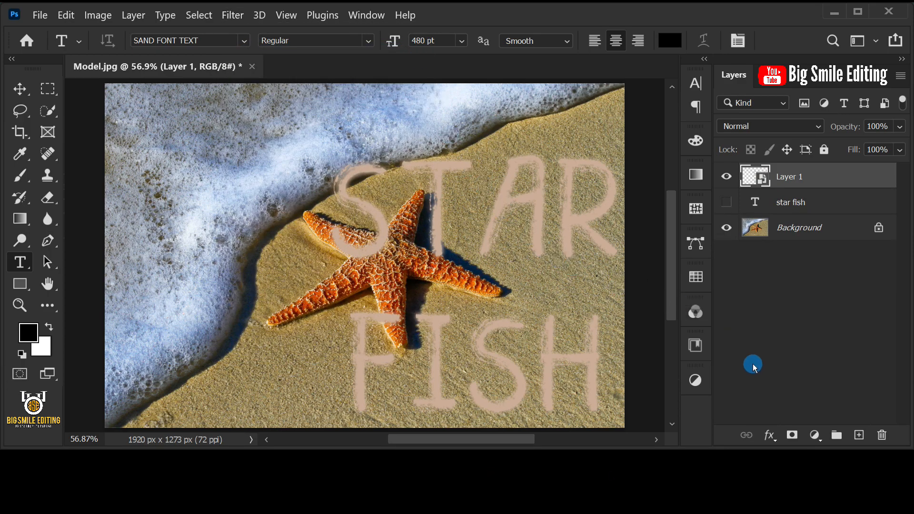
left_click(768, 434)
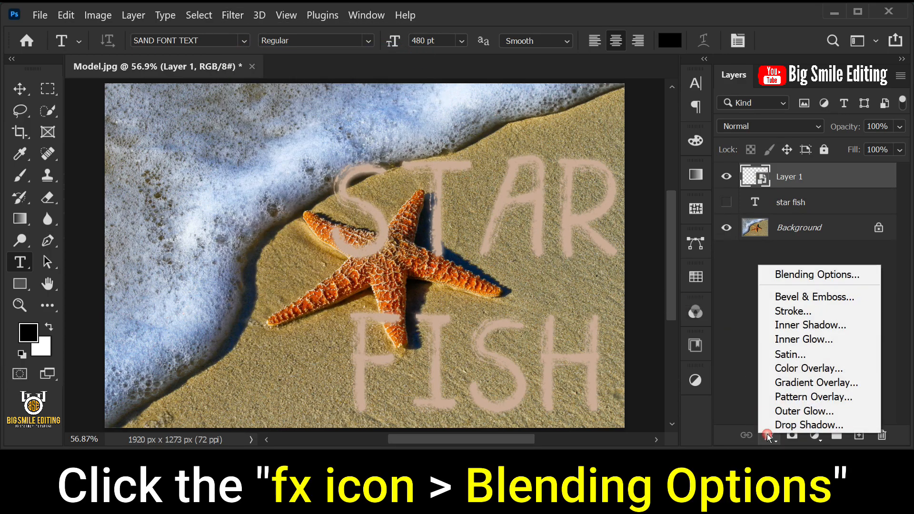
left_click(789, 283)
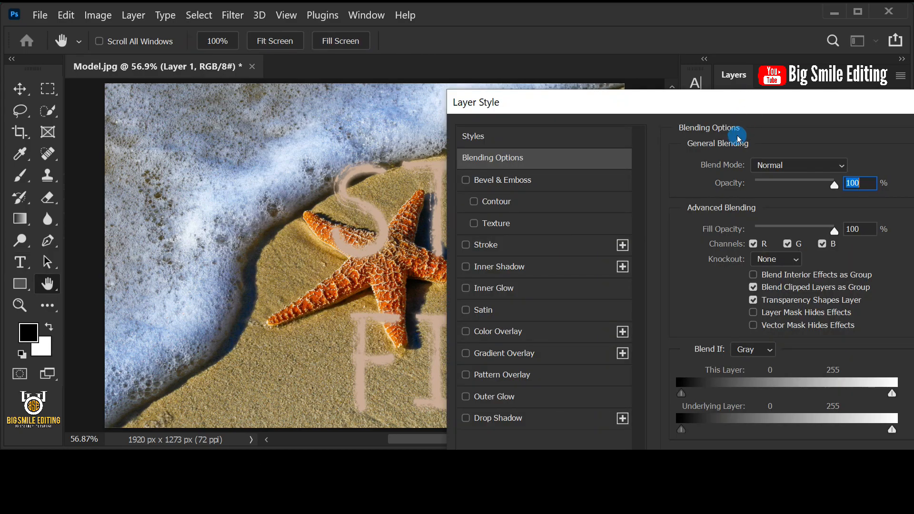
left_click(519, 180)
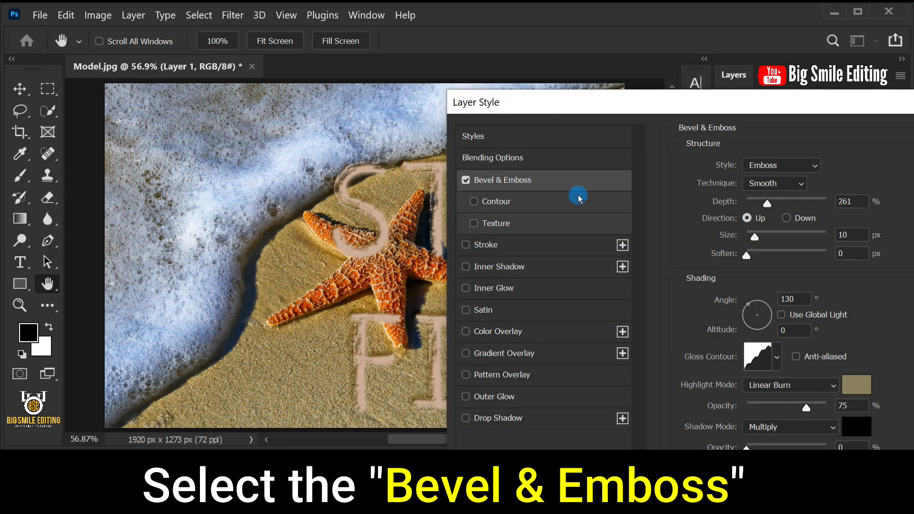
Step: Set the bevel structure to Emboss style, Smooth technique, 261% depth, Up direction and 10 px size
left_click(752, 169)
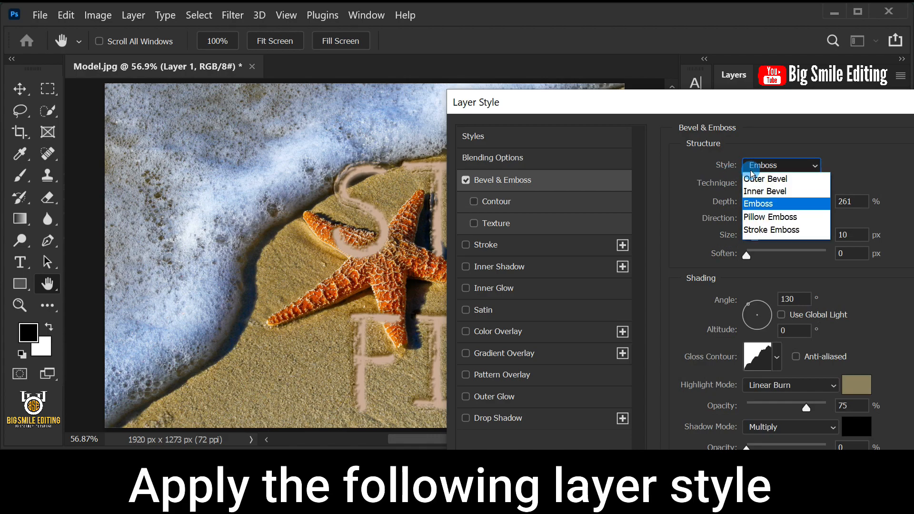
left_click(755, 200)
left_click(772, 186)
left_click(771, 187)
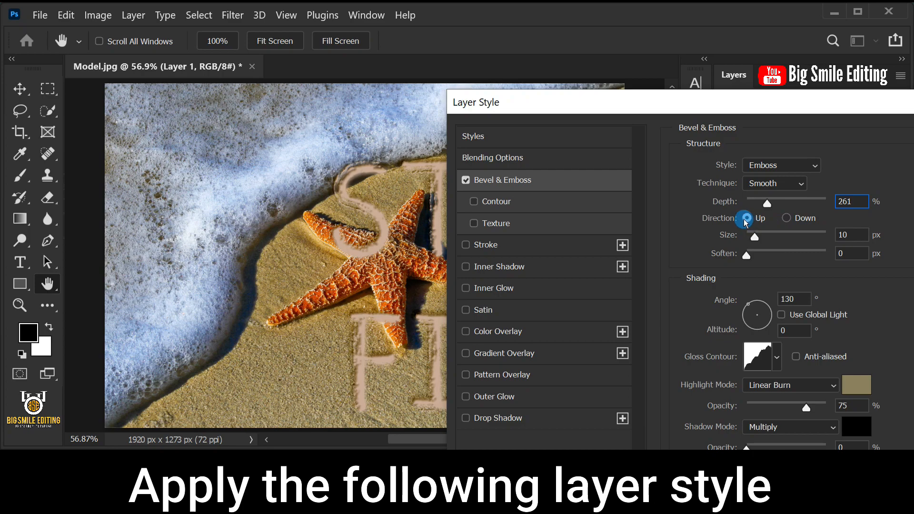
left_click(855, 235)
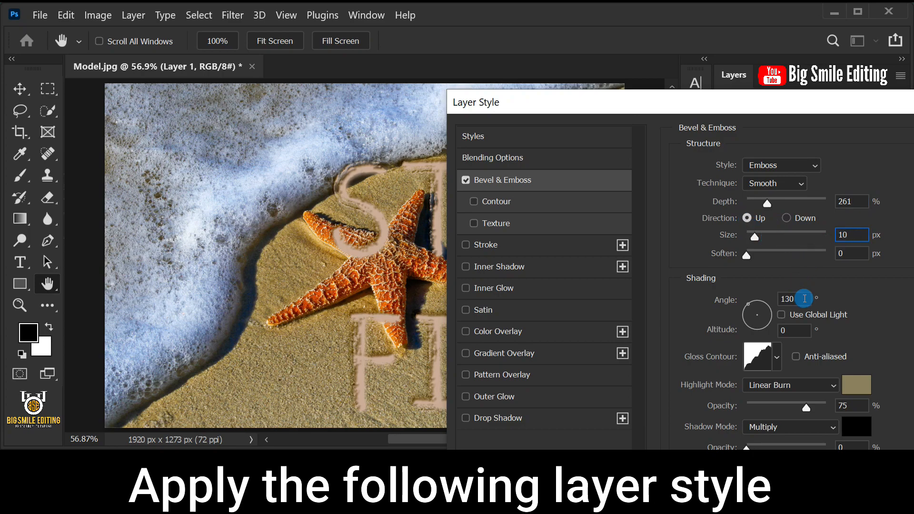
Step: Set the bevel shading angle to 130° and altitude to 0°, with the rounded-steps gloss contour
left_click(778, 316)
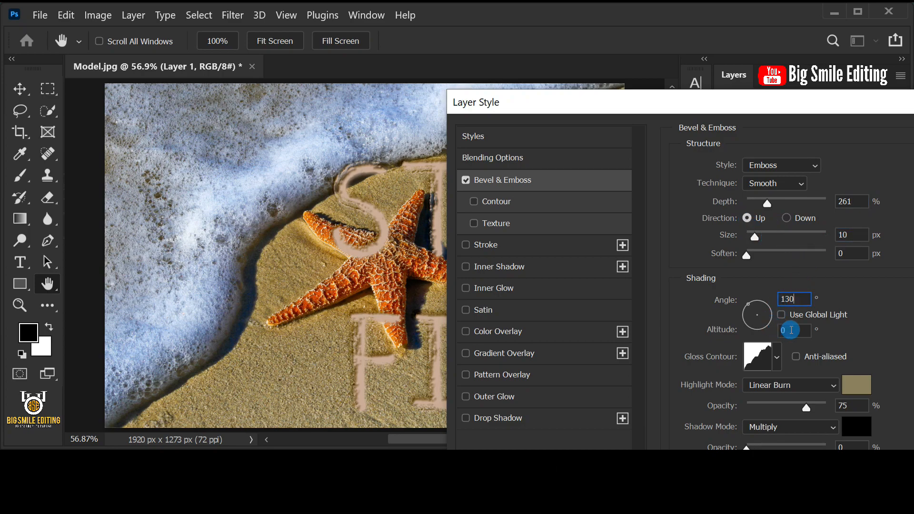
left_click(777, 358)
left_click(768, 407)
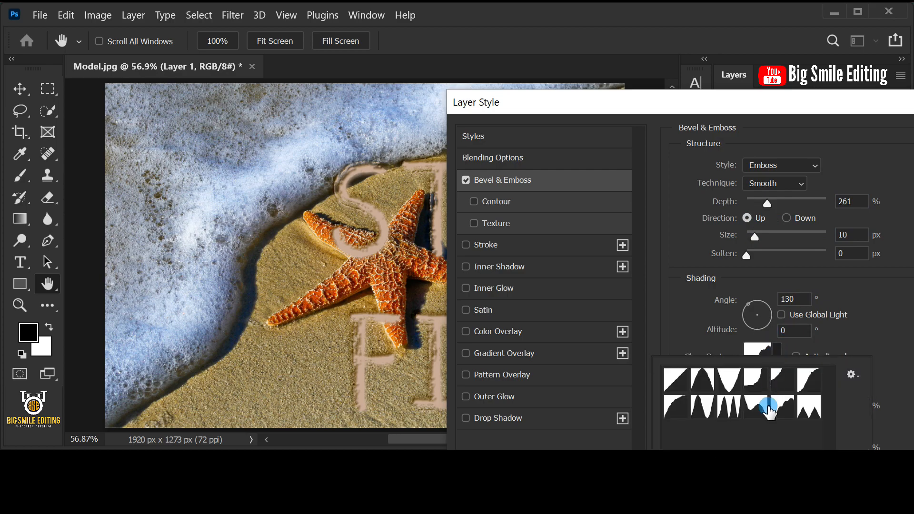
left_click(782, 408)
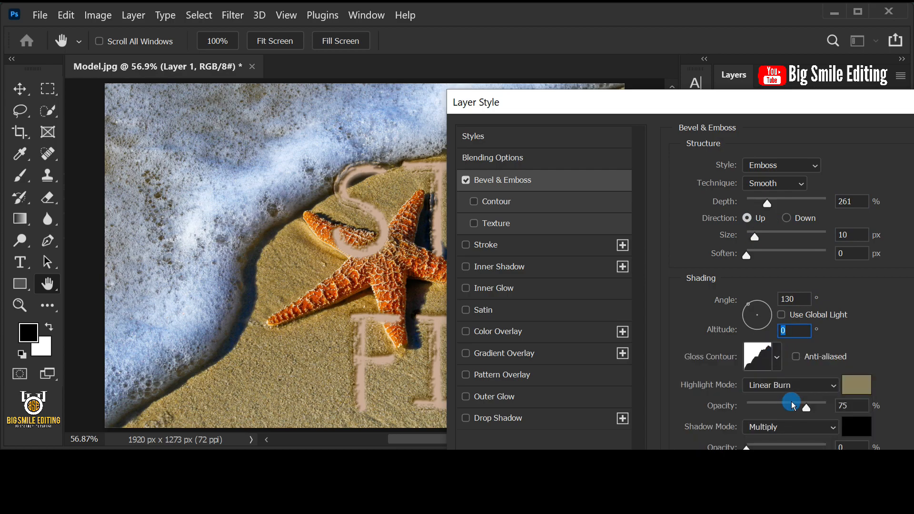
Step: Set the bevel highlight mode to Linear Burn with color 89815d and 75% opacity
left_click(796, 385)
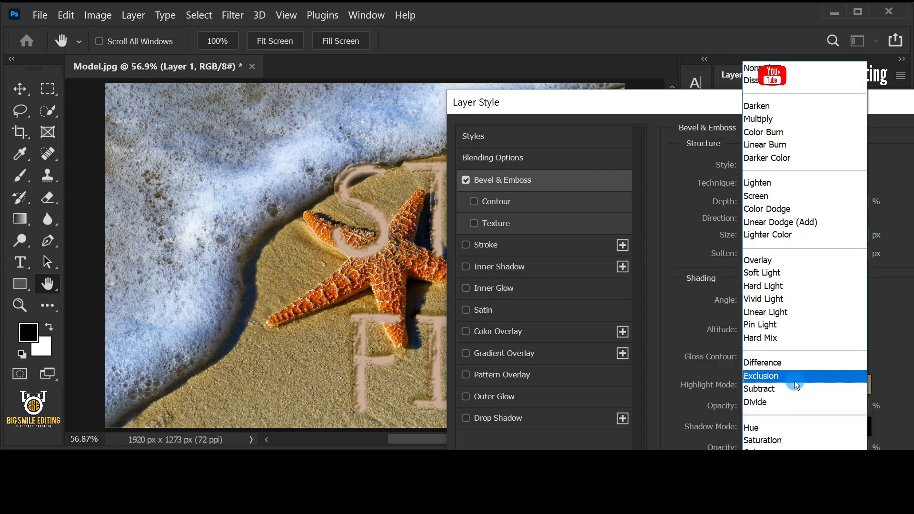
left_click(788, 146)
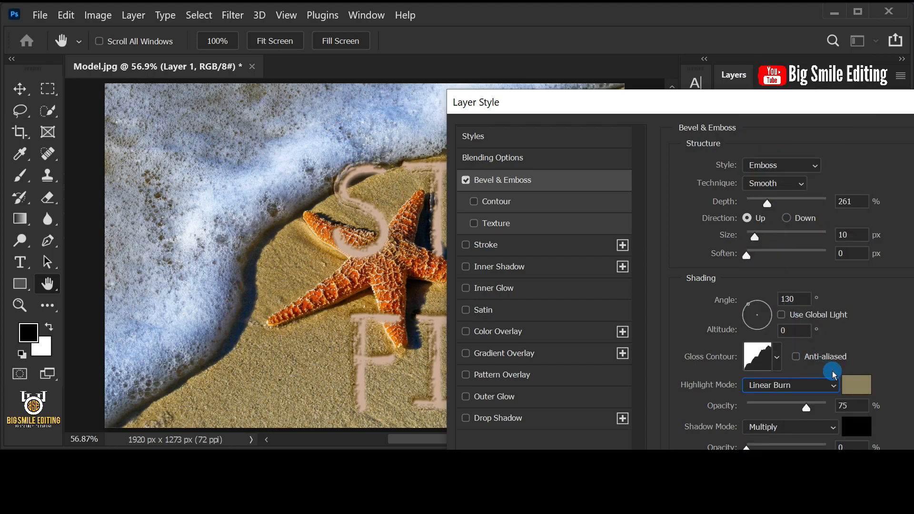
left_click(852, 383)
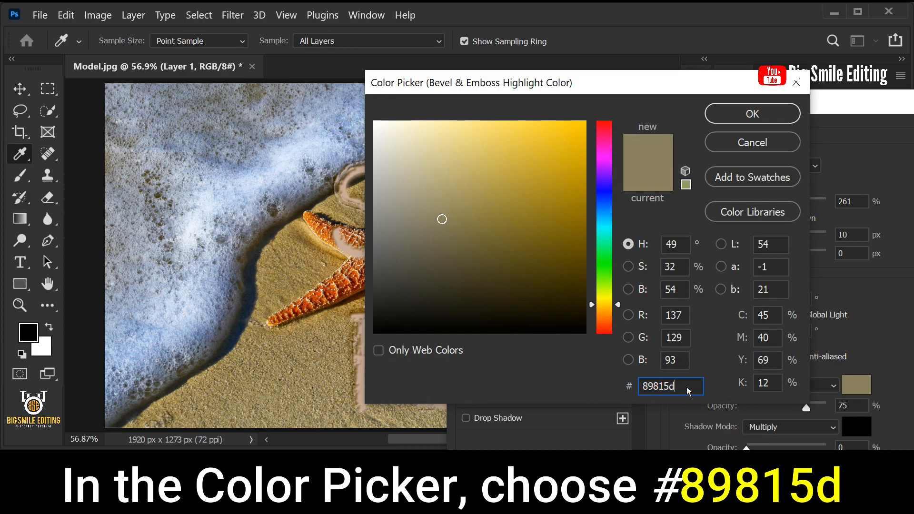
left_click(748, 116)
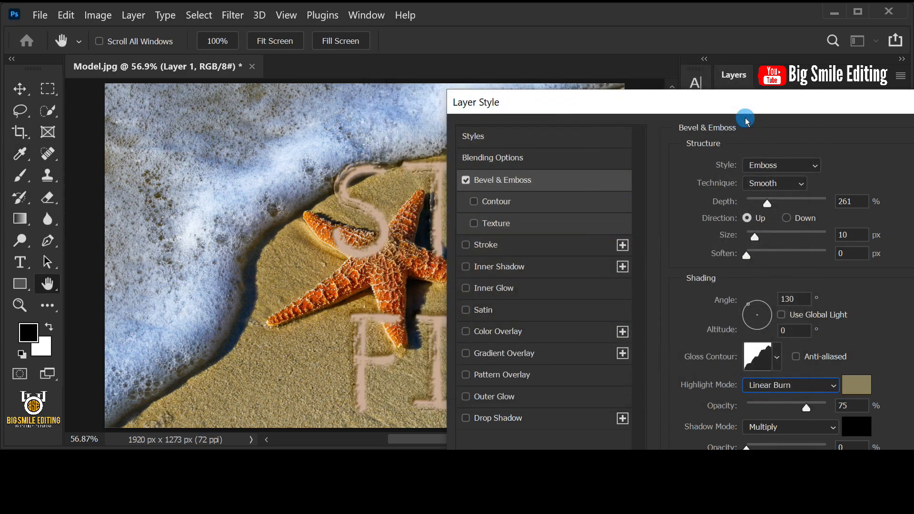
Step: Set the bevel shadow mode to Multiply with black (000000) and 0% opacity
left_click(834, 429)
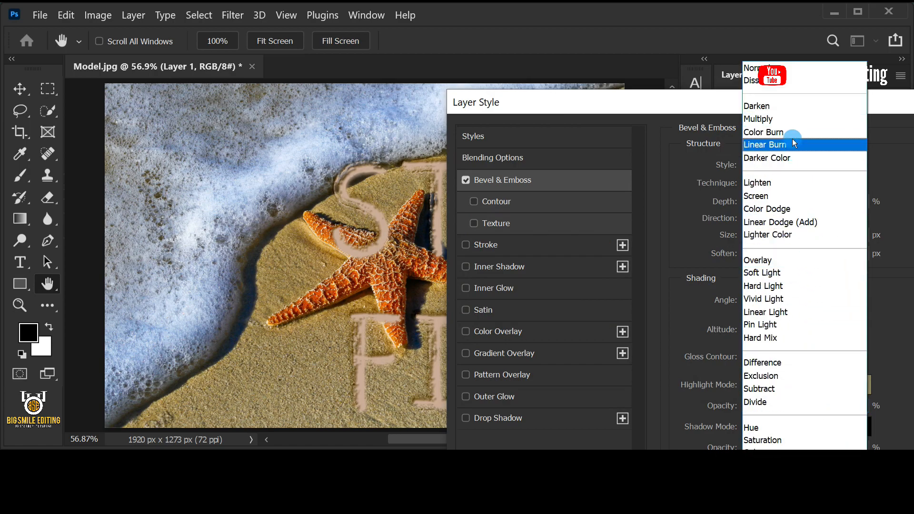
left_click(790, 119)
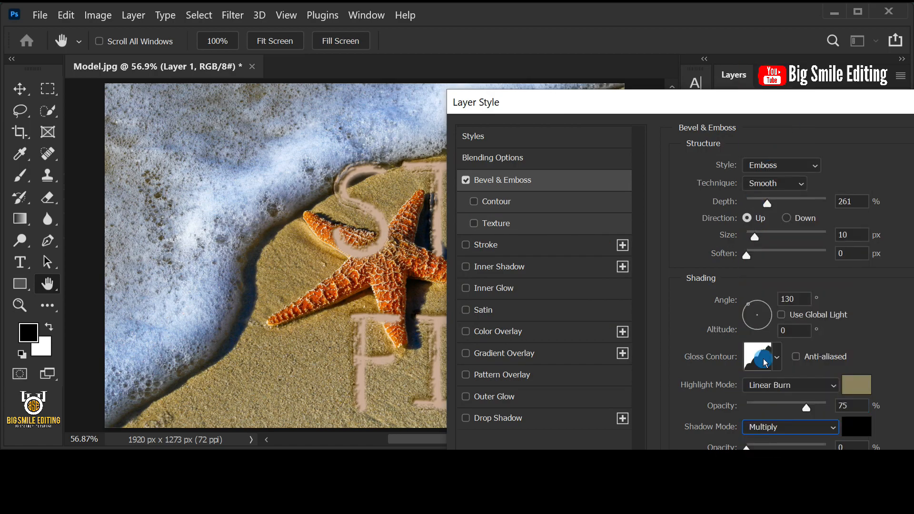
left_click(852, 431)
left_click(501, 229)
left_click(374, 331)
left_click(684, 387)
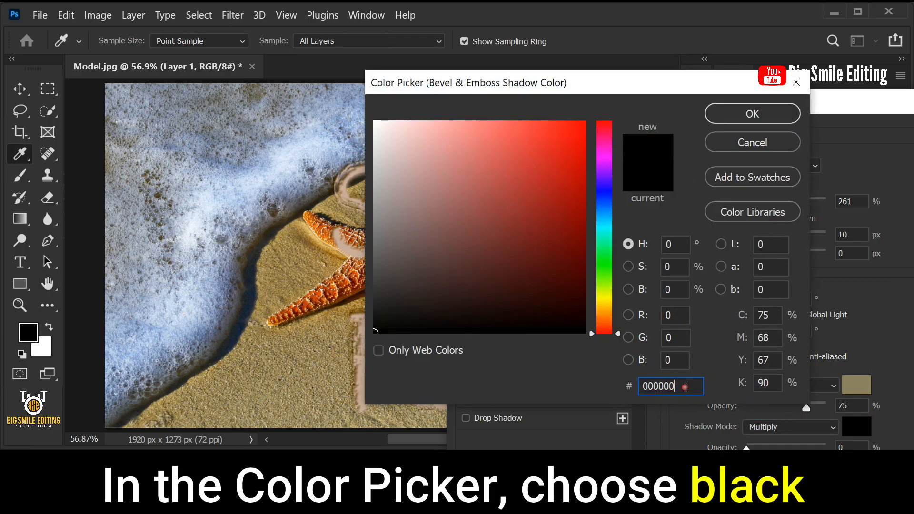
left_click(747, 114)
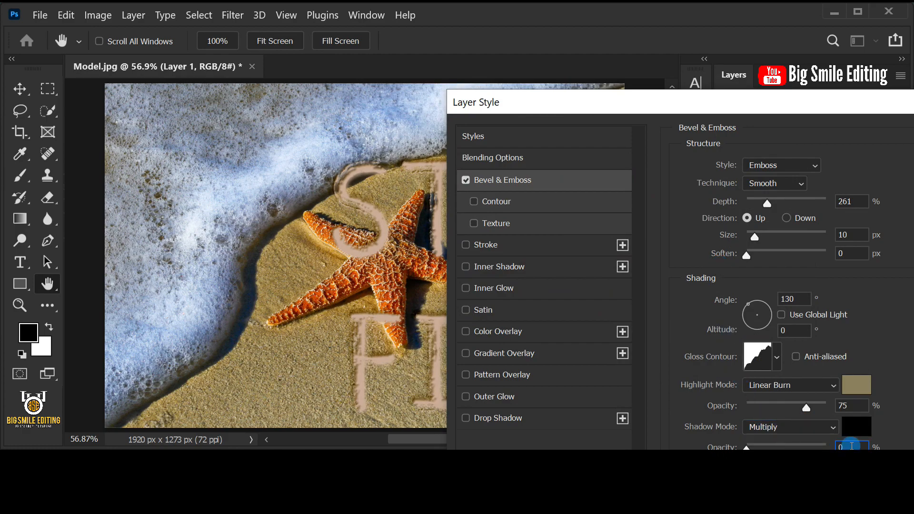
Step: Enable the bevel's Texture option and load the Legacy Patterns and More set into the pattern library
left_click(518, 228)
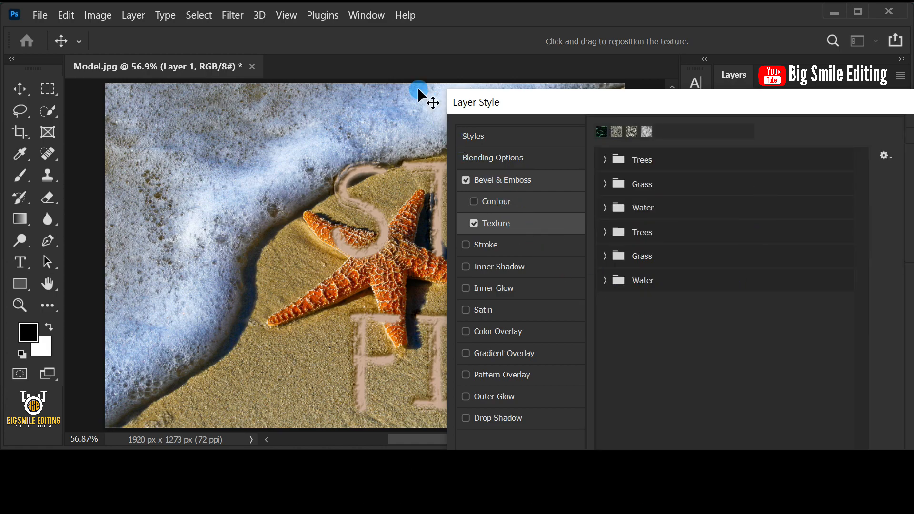
left_click(367, 15)
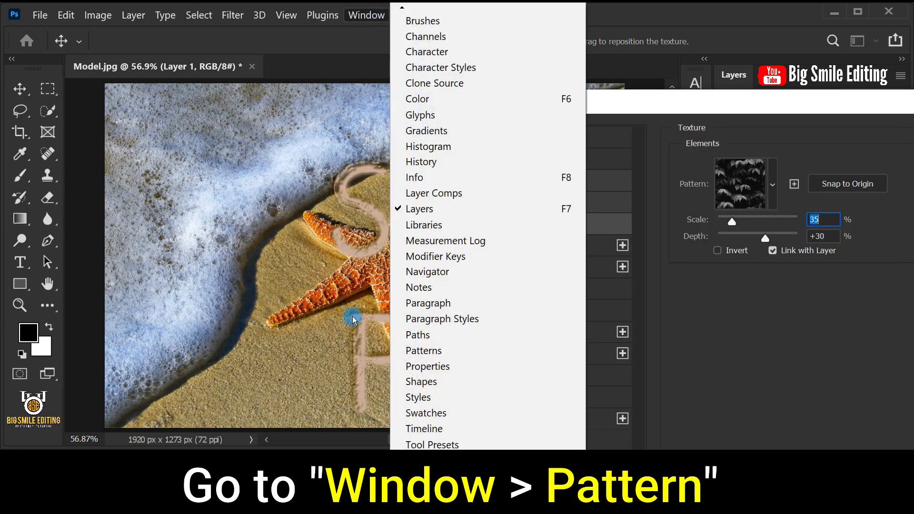
left_click(458, 350)
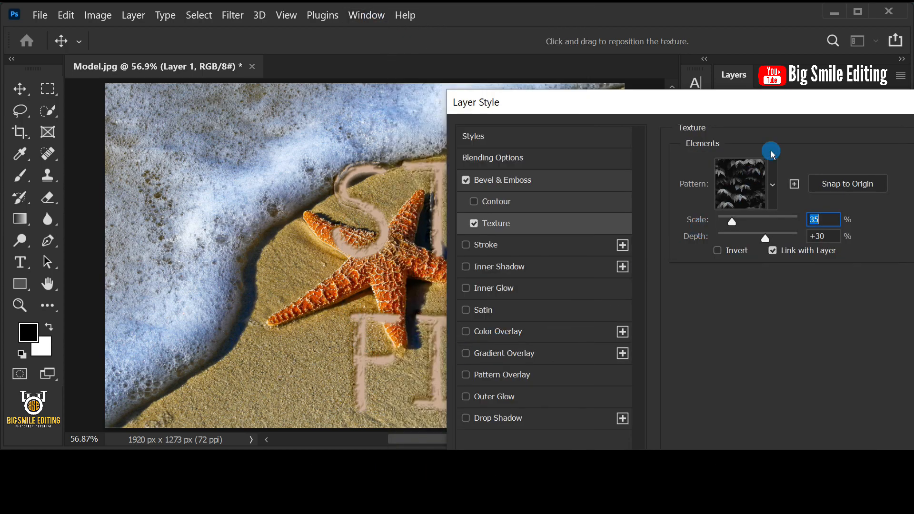
left_click_drag(813, 102, 184, 143)
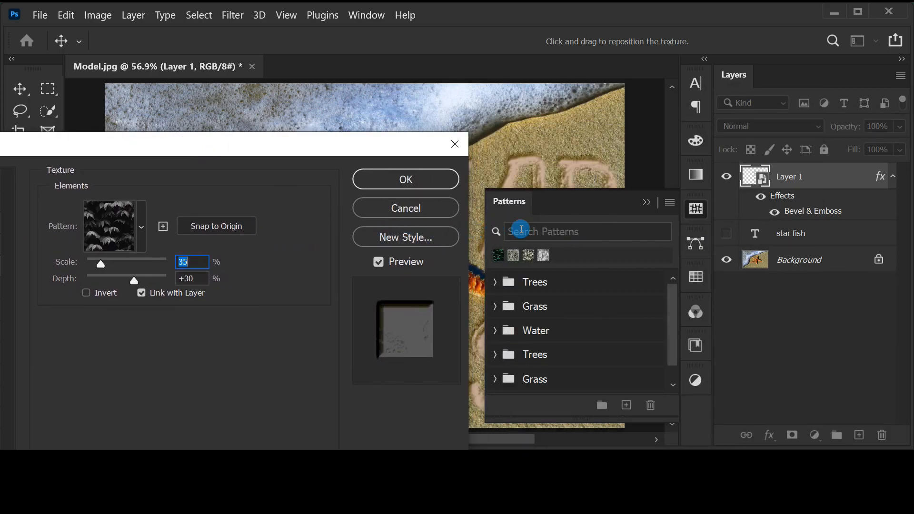
left_click(670, 204)
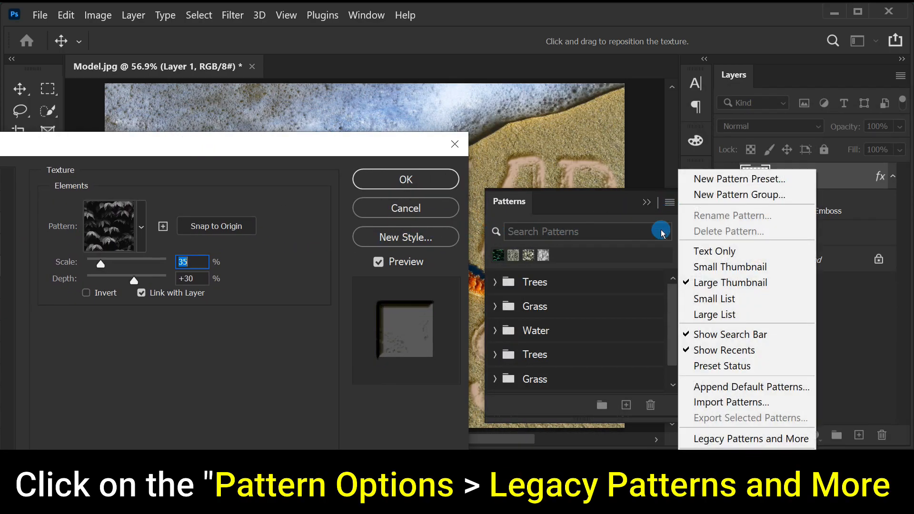
left_click(787, 439)
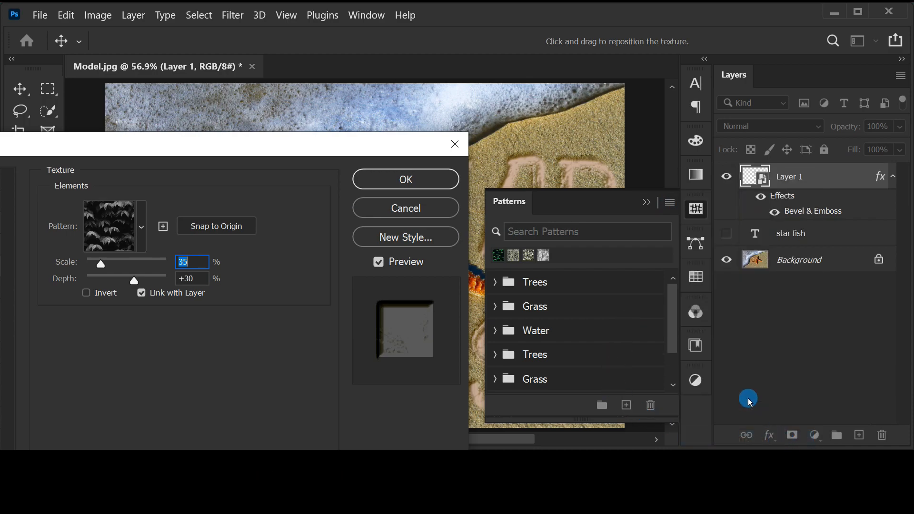
left_click(646, 202)
left_click_drag(194, 142, 781, 96)
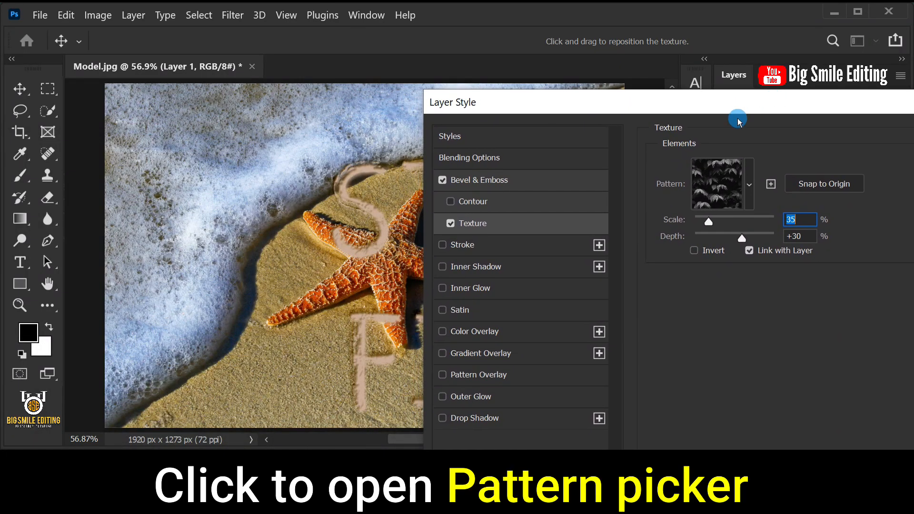
Step: Set the texture pattern to Spiky Bush from Legacy Patterns and More > Legacy Patterns > Nature Patterns
left_click(753, 169)
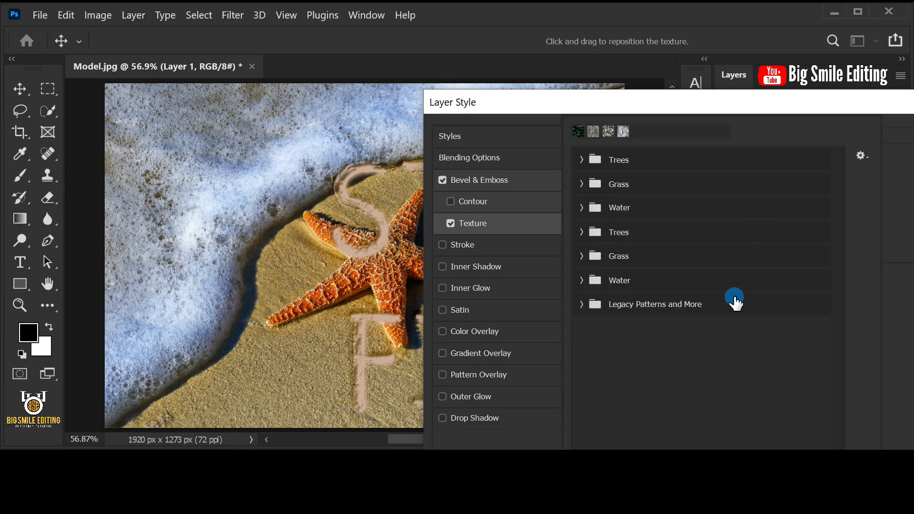
left_click(580, 304)
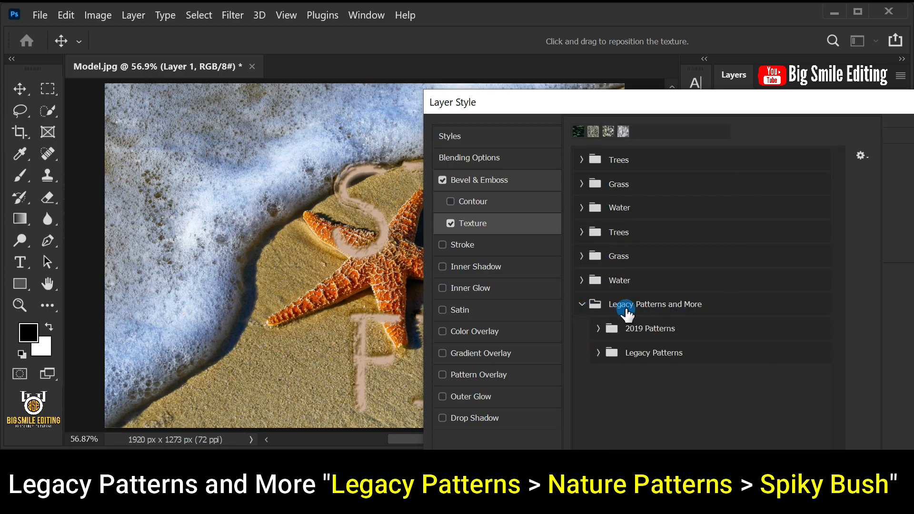
left_click(598, 353)
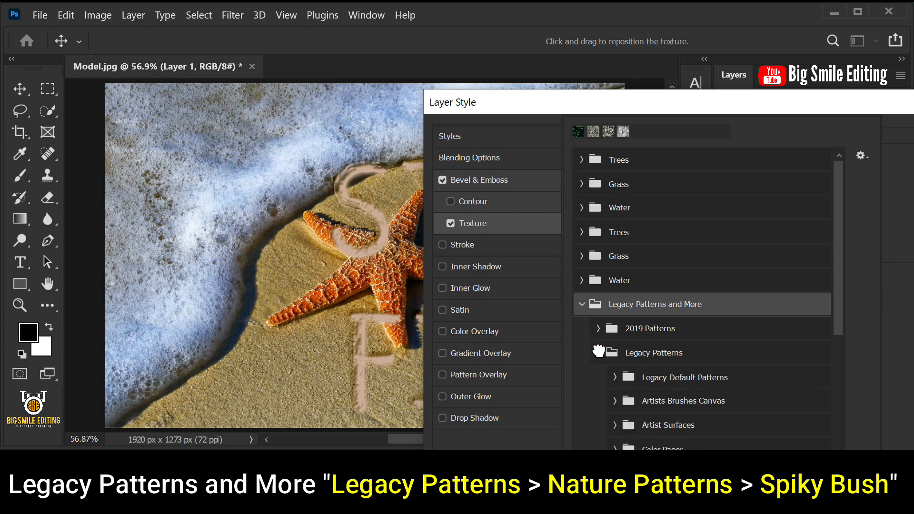
left_click_drag(839, 210, 827, 335)
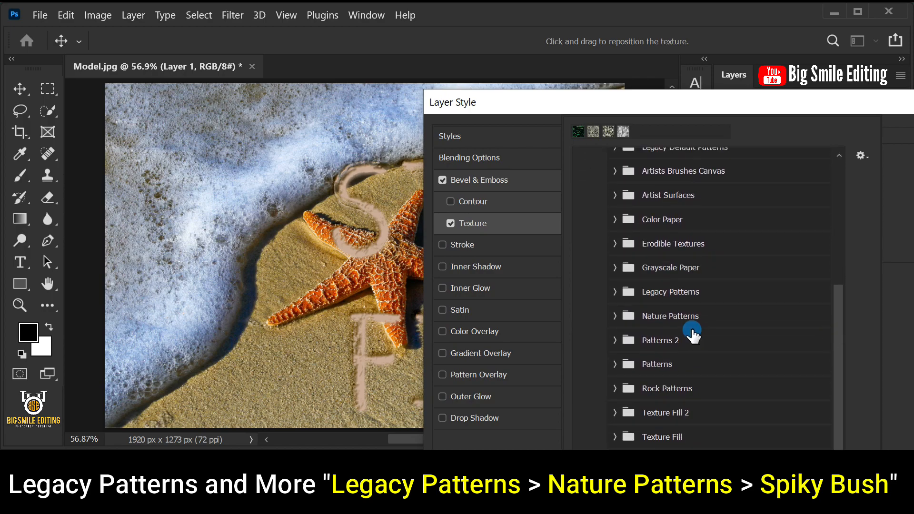
left_click(614, 316)
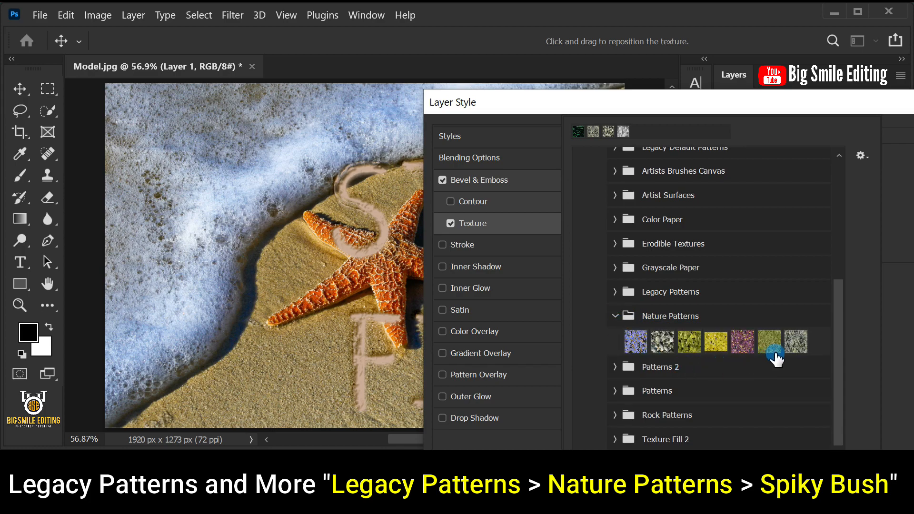
left_click(794, 341)
double_click(794, 341)
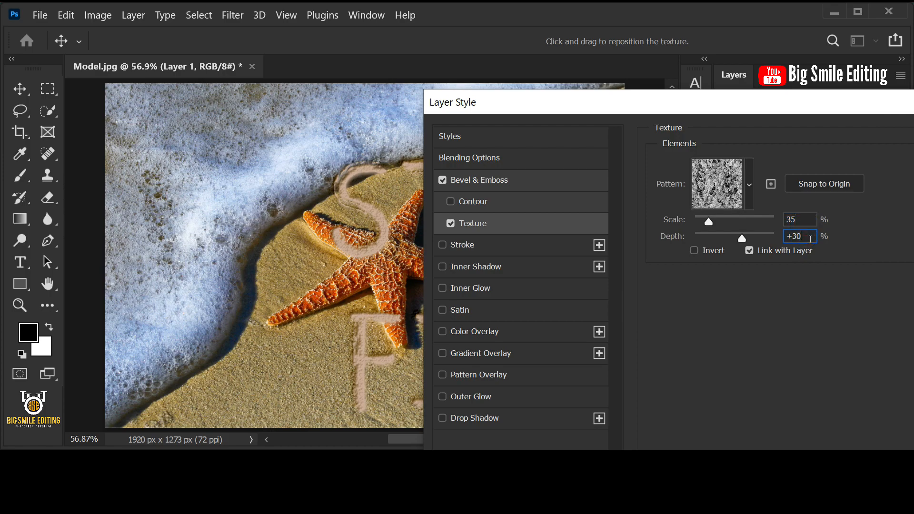
Step: Add a Stroke effect with 5 px size, Inside position, Soft Light blend mode and 100% opacity
left_click(473, 245)
left_click(812, 171)
left_click(755, 184)
left_click(747, 211)
left_click(785, 201)
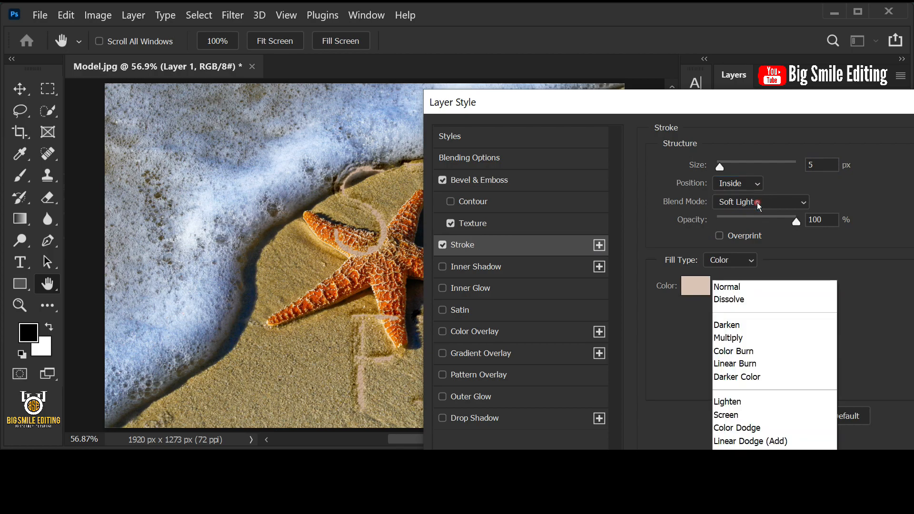
left_click(747, 273)
left_click(831, 217)
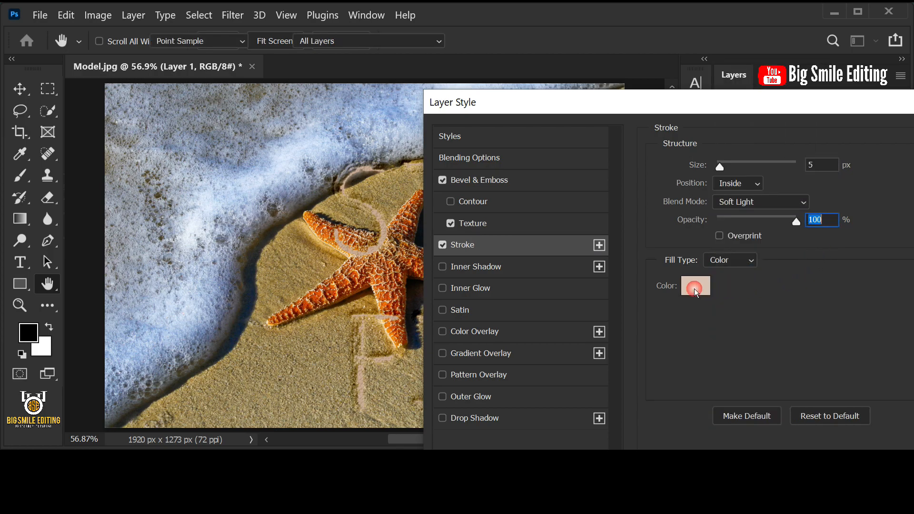
Step: Set the stroke color to d7c2b5
left_click(695, 286)
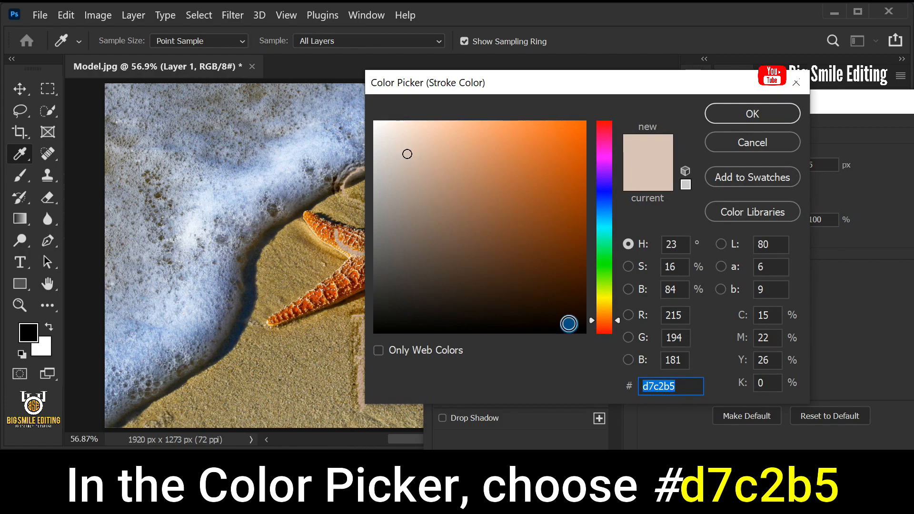
left_click(682, 385)
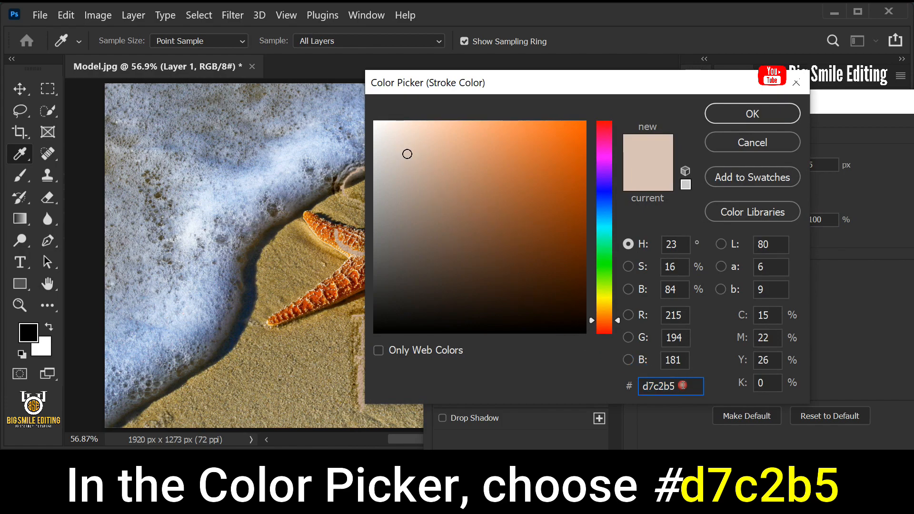
left_click(768, 119)
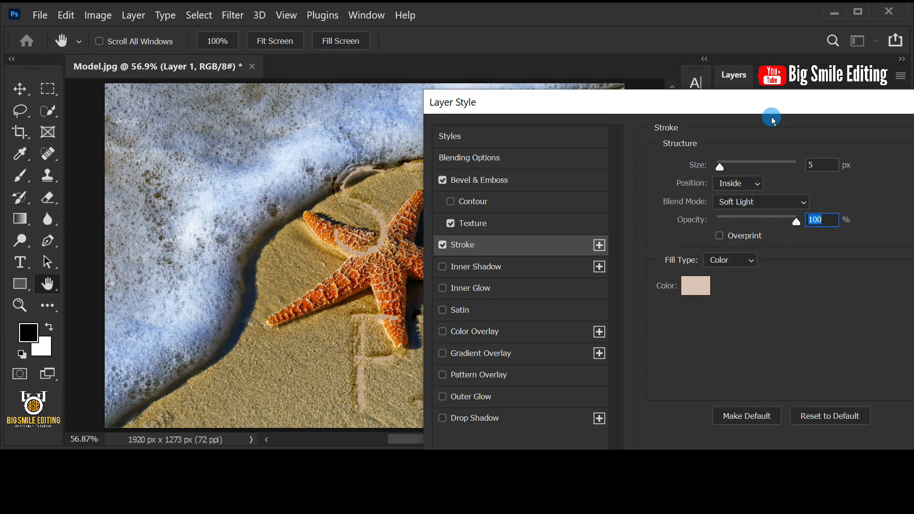
Step: Add an Outer Glow effect with Color Burn blend mode and 35% opacity
left_click(482, 397)
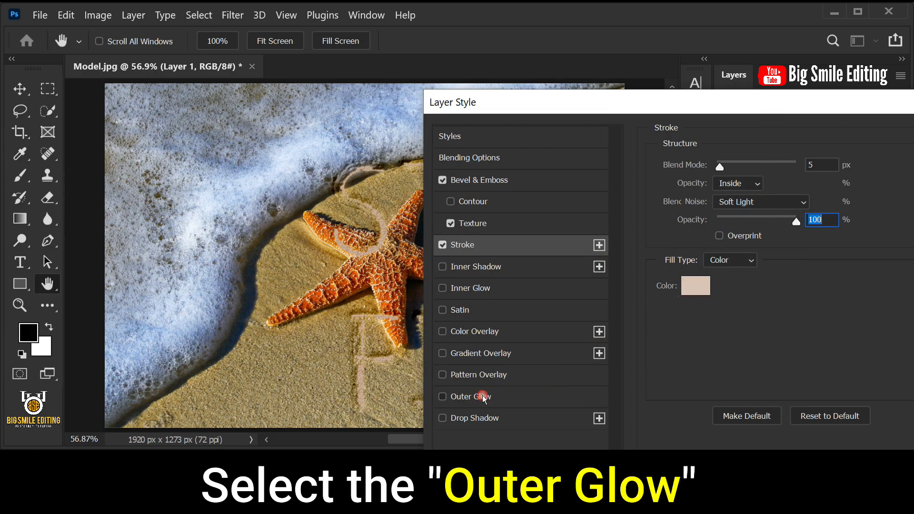
left_click(731, 166)
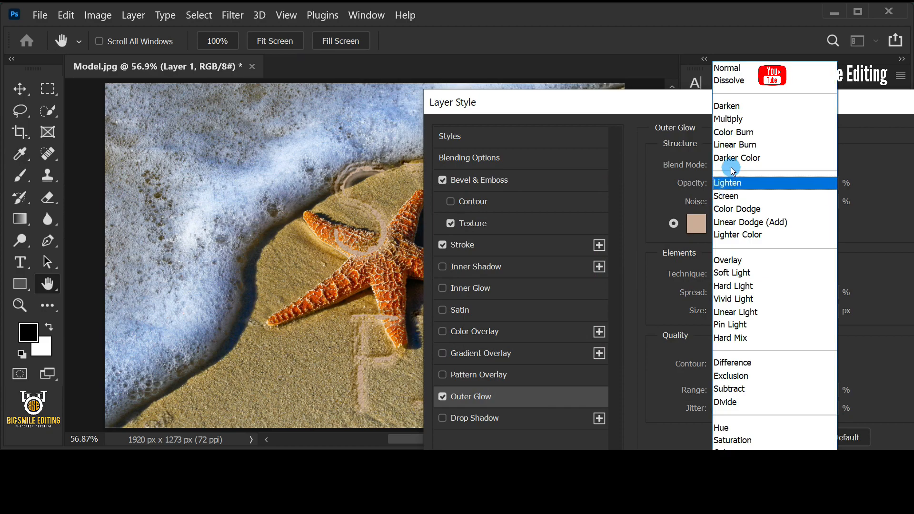
left_click(770, 137)
left_click_drag(749, 183, 776, 187)
left_click(820, 180)
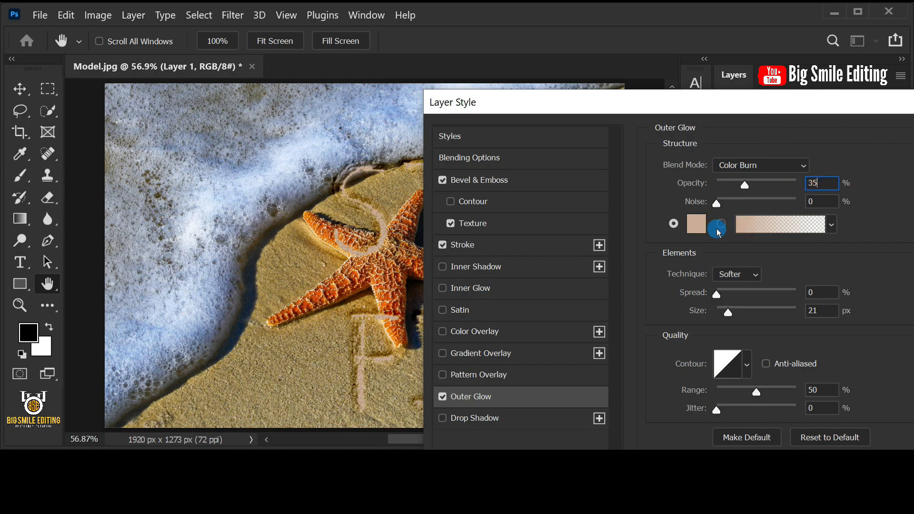
Step: Set the outer glow color to black (000000)
left_click(695, 224)
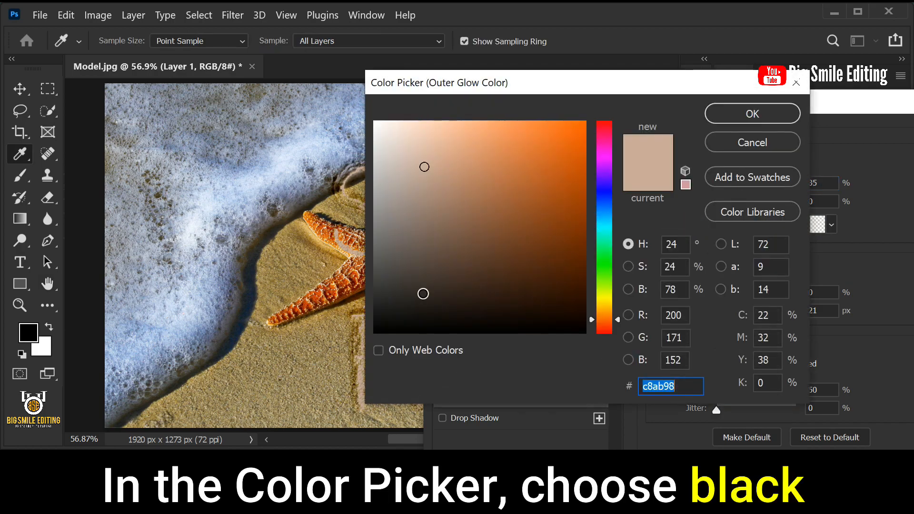
type("000000")
left_click(671, 384)
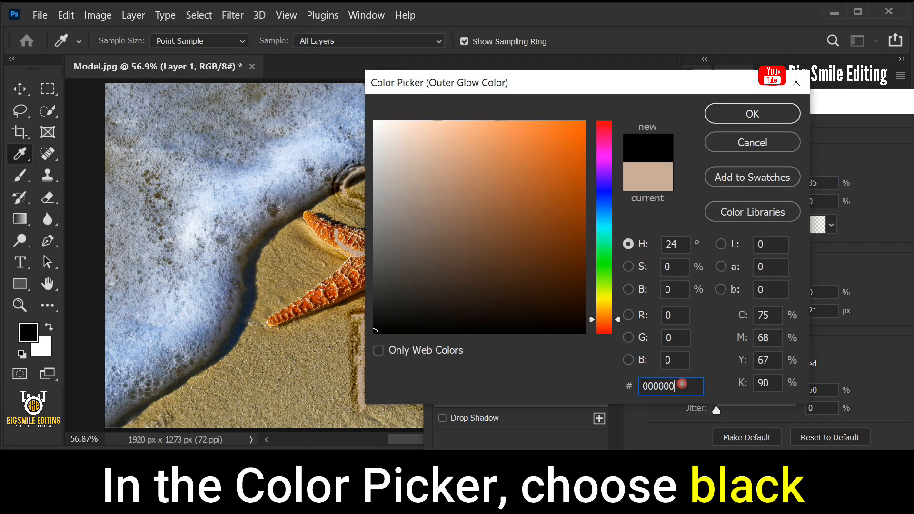
left_click(762, 116)
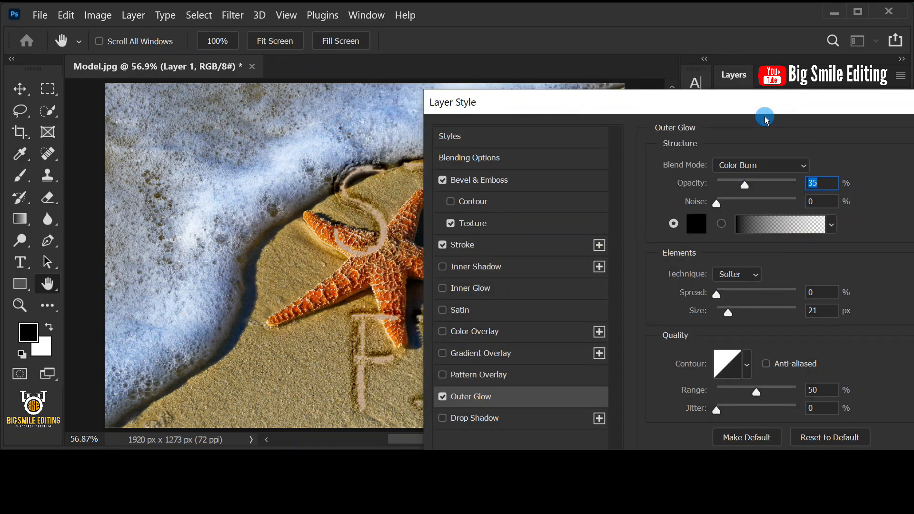
Step: Set the outer glow technique to Softer with 0 px size, and apply the layer style
left_click(735, 274)
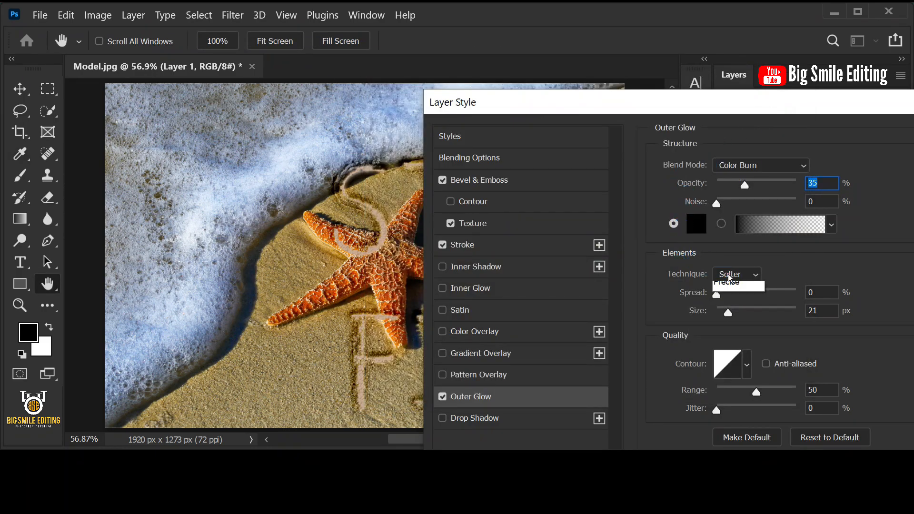
left_click(733, 286)
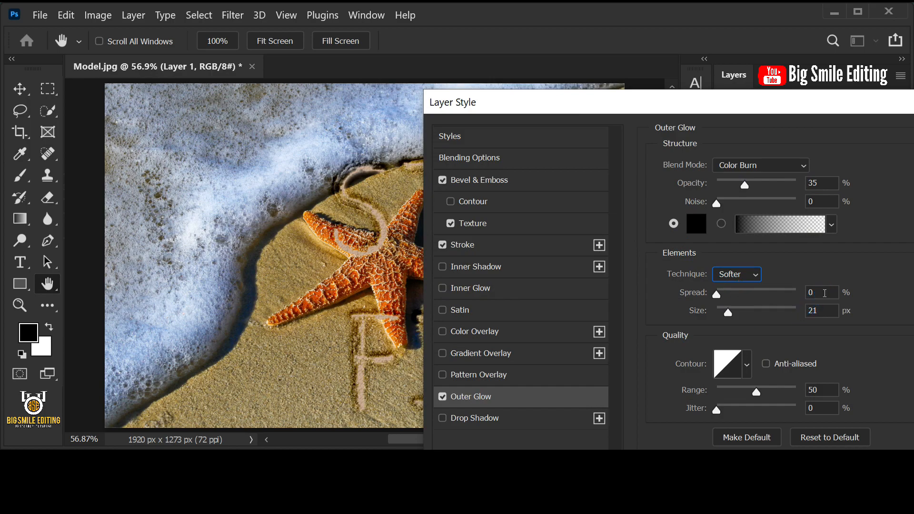
left_click(729, 314)
left_click_drag(724, 311, 704, 316)
left_click(818, 312)
left_click_drag(876, 103, 664, 106)
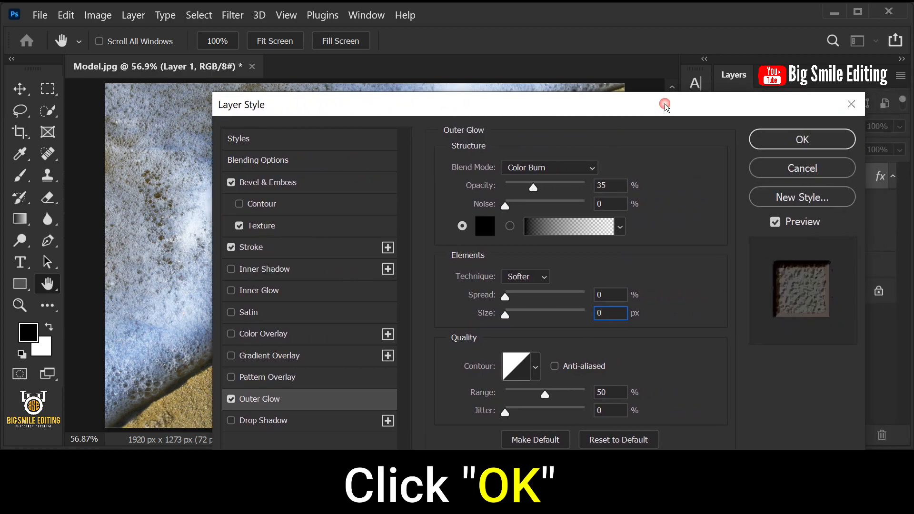
left_click(770, 139)
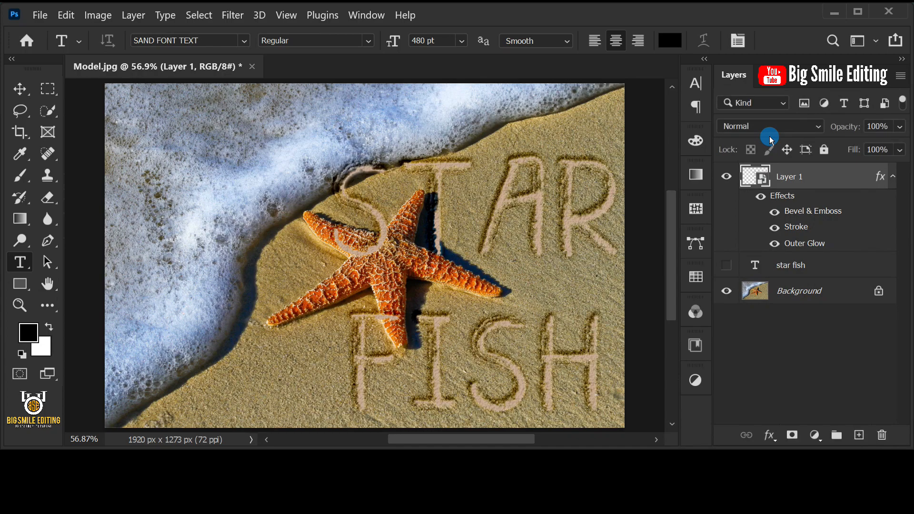
Step: Duplicate the Background layer and move the copy above Layer 1
left_click(804, 296)
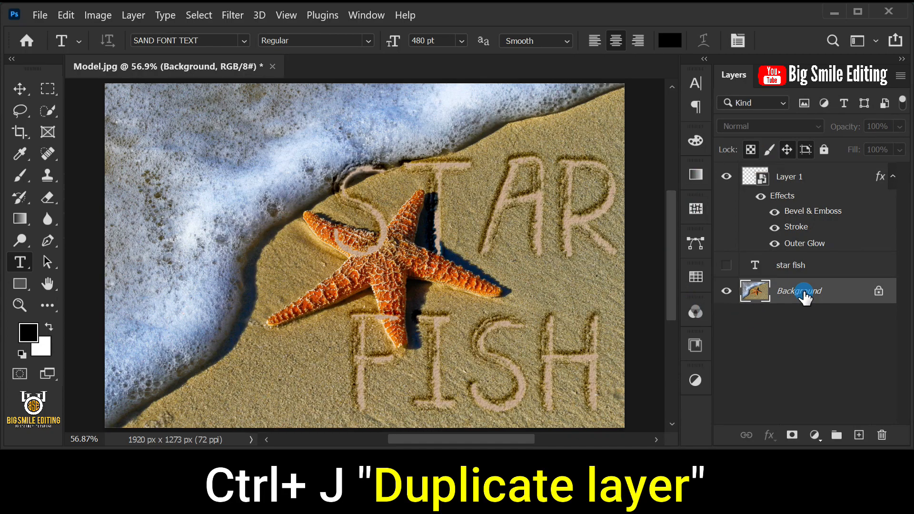
key("ctrl+j")
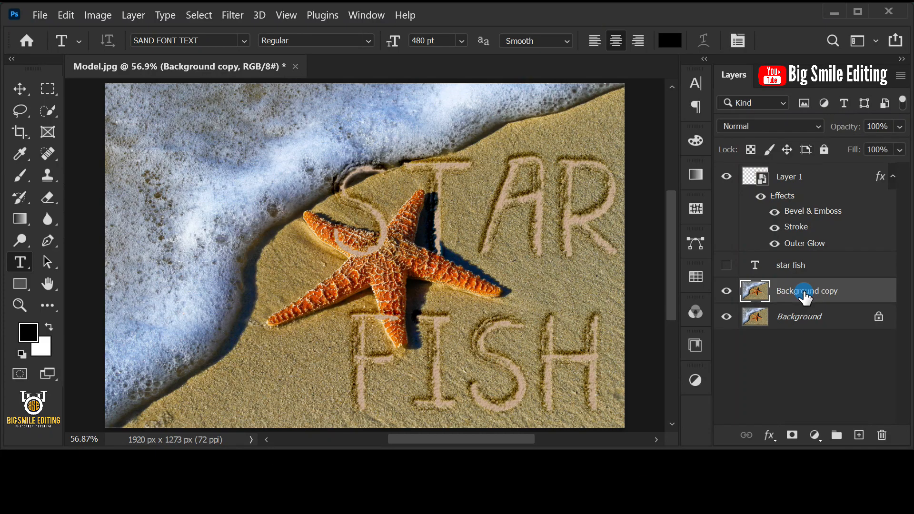
left_click_drag(807, 301, 819, 175)
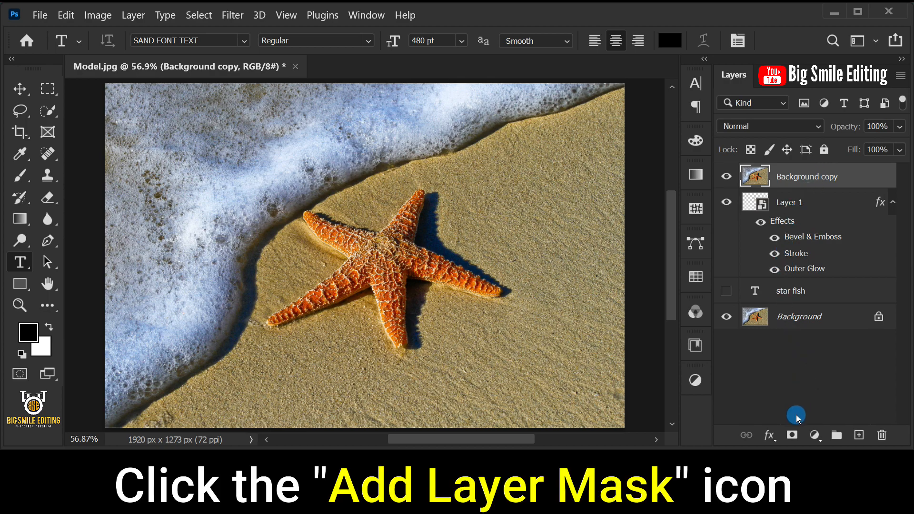
Step: Add a layer mask to the Background copy layer and invert the mask to black
left_click(791, 435)
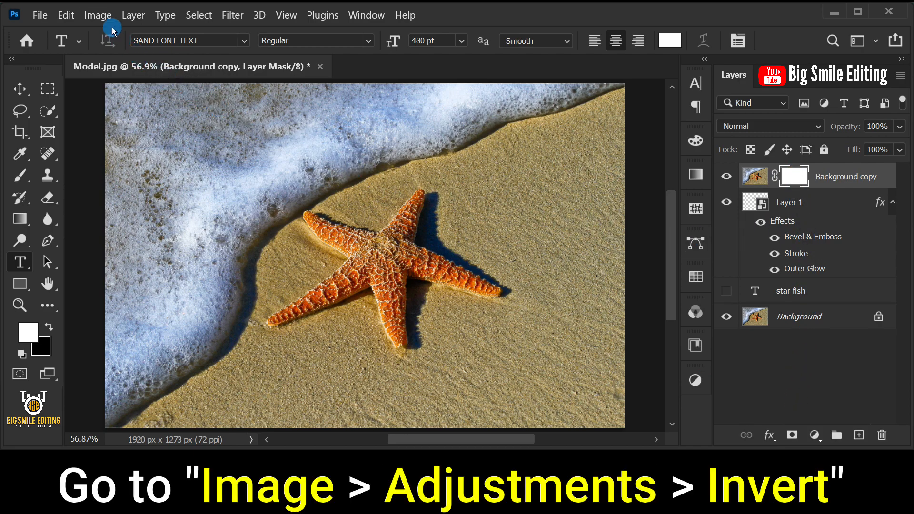
left_click(98, 15)
mouse_move(116, 54)
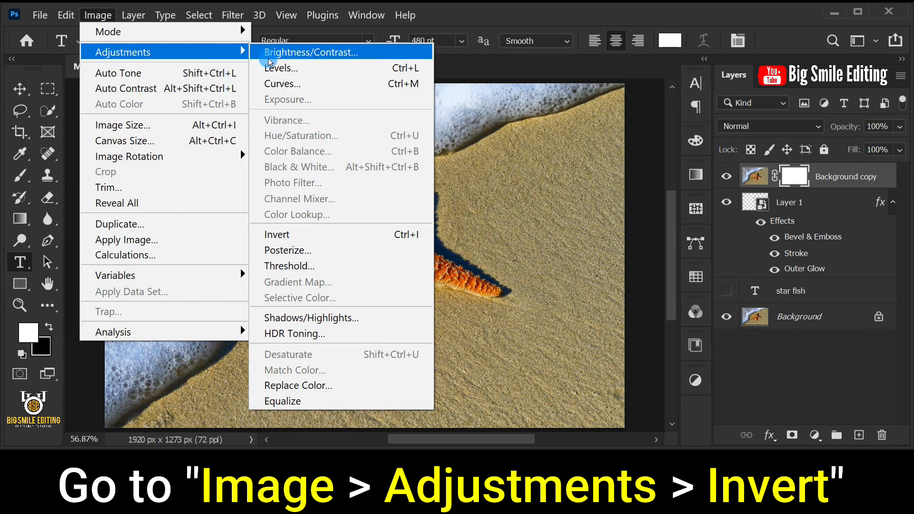
left_click(343, 238)
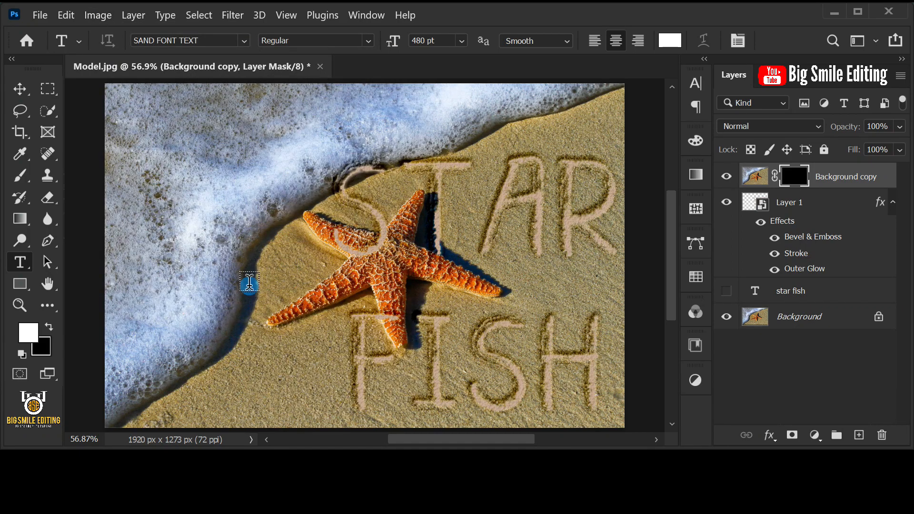
Step: Set the foreground color to white (ffffff)
left_click(28, 332)
left_click_drag(463, 225, 330, 81)
left_click(681, 392)
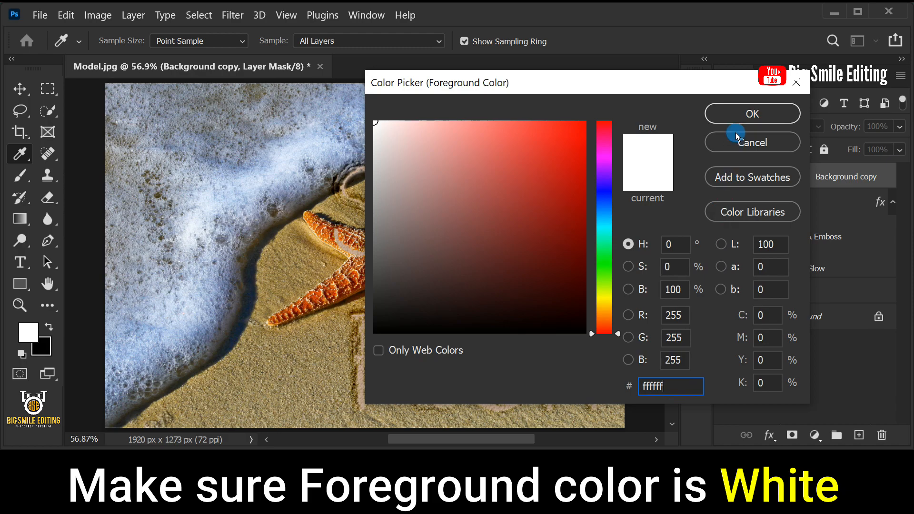
left_click(742, 114)
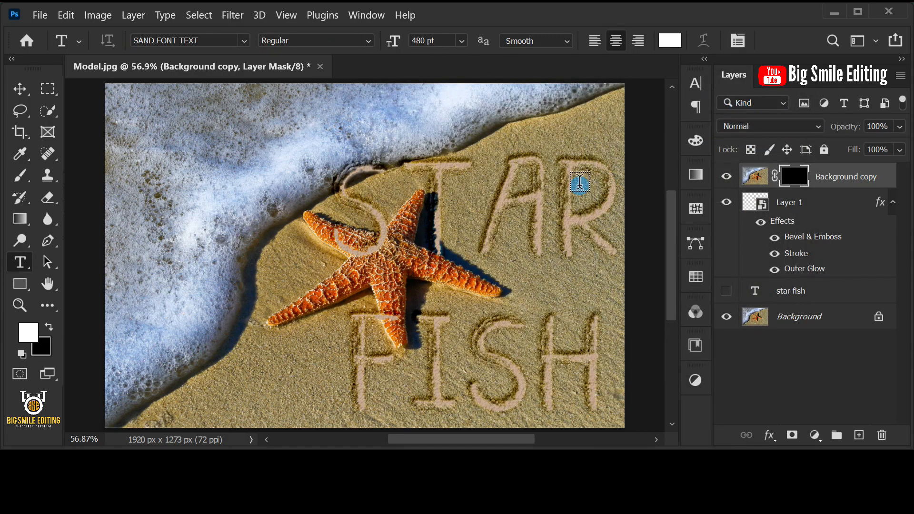
Step: Activate the Brush Tool with a soft round brush in Normal mode at 100% opacity and 100% flow
left_click(30, 180)
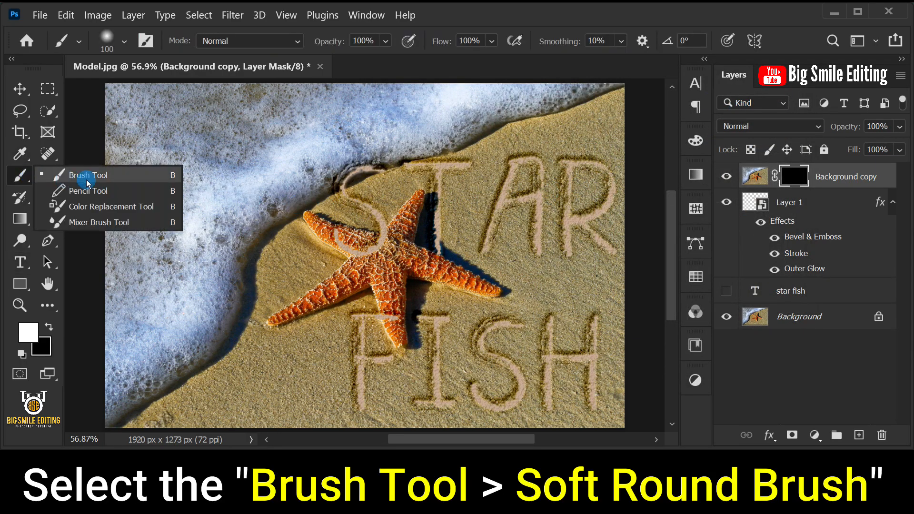
left_click(86, 177)
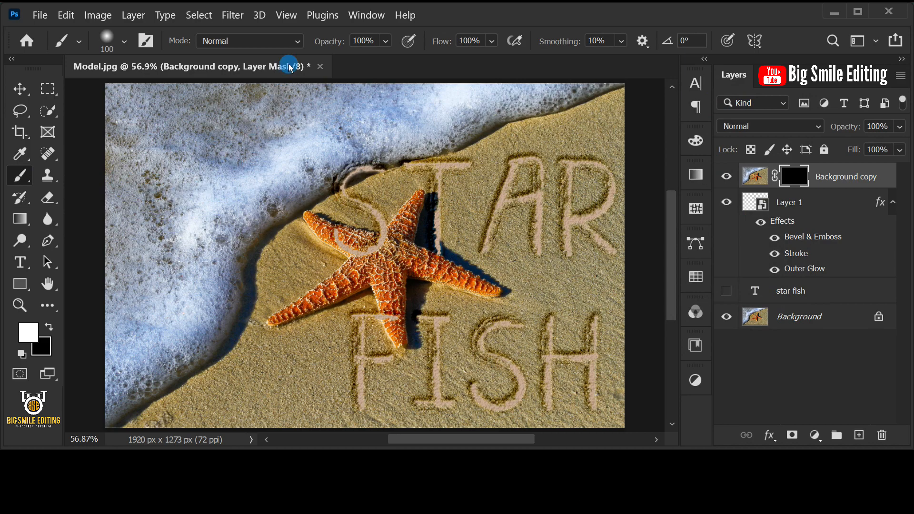
left_click(295, 41)
left_click(295, 39)
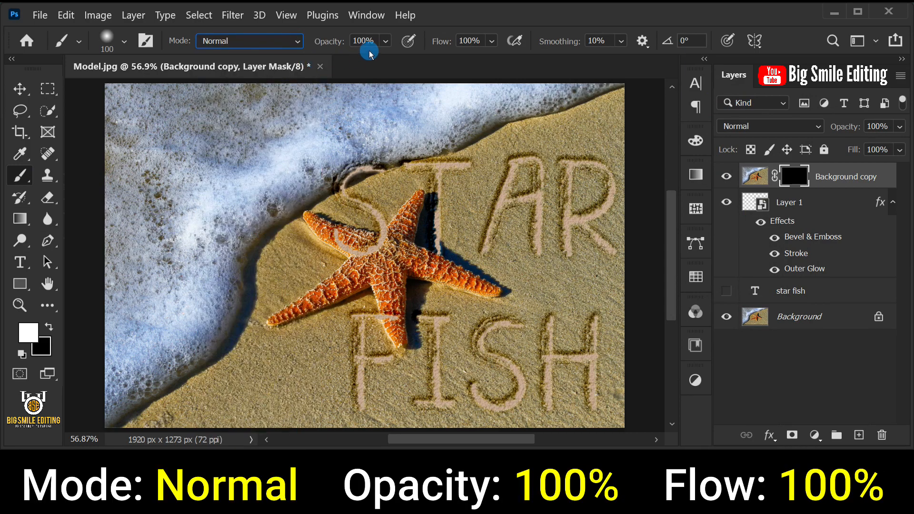
left_click(384, 41)
mouse_move(426, 58)
left_mouse_down()
mouse_move(366, 57)
mouse_move(436, 63)
left_mouse_up()
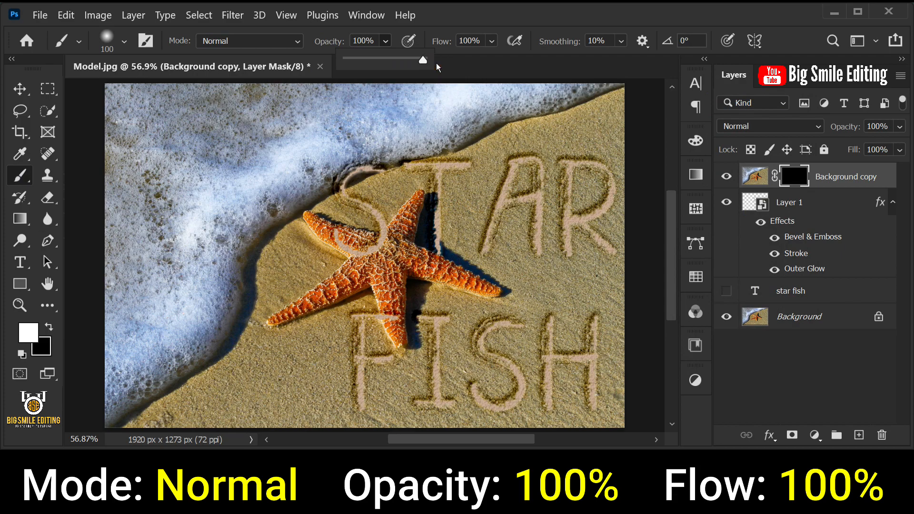
left_click(492, 41)
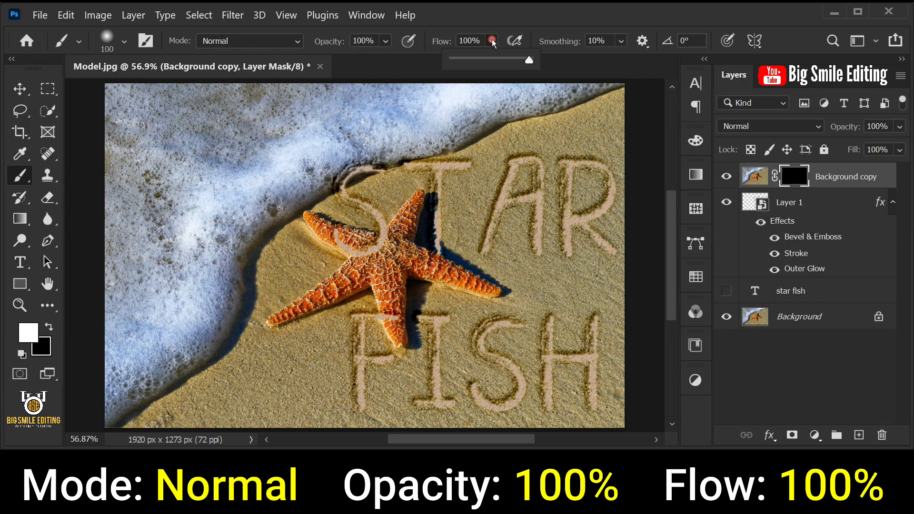
left_click(566, 65)
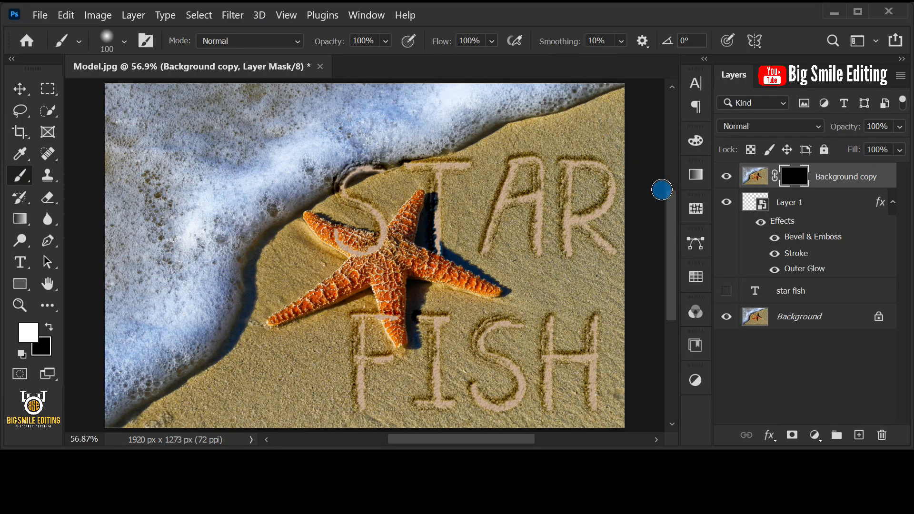
Step: Paint white on the Background copy's mask with a size 90 brush where the letters overlap the starfish and the foam edge
left_click(790, 178)
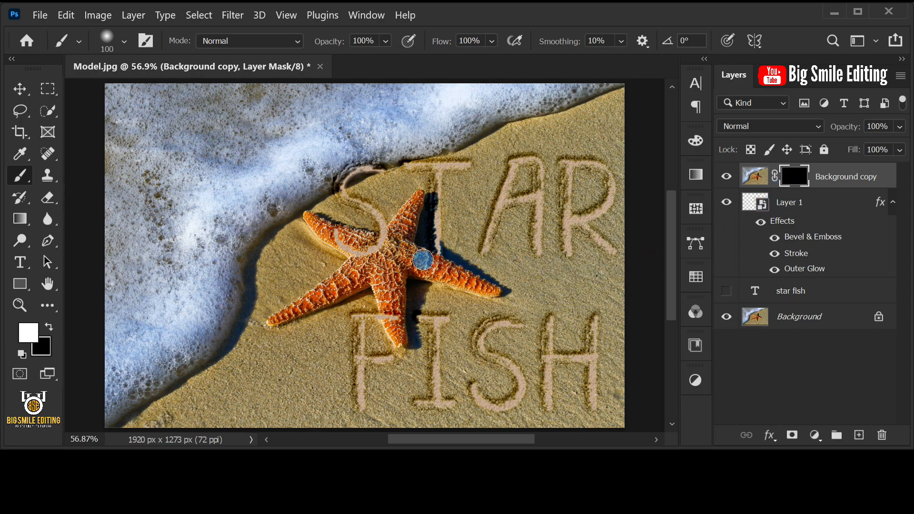
key("bracketleft")
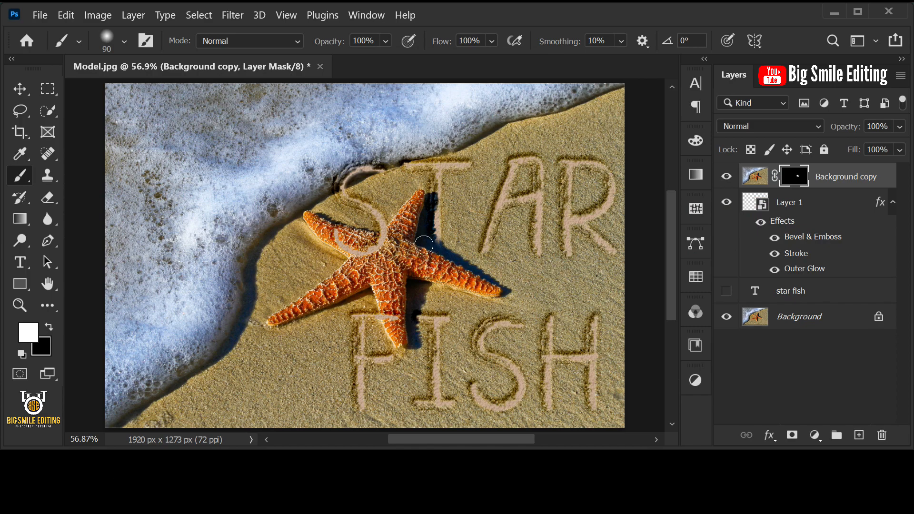
mouse_move(391, 250)
left_mouse_down()
mouse_move(396, 229)
mouse_move(321, 235)
left_mouse_up()
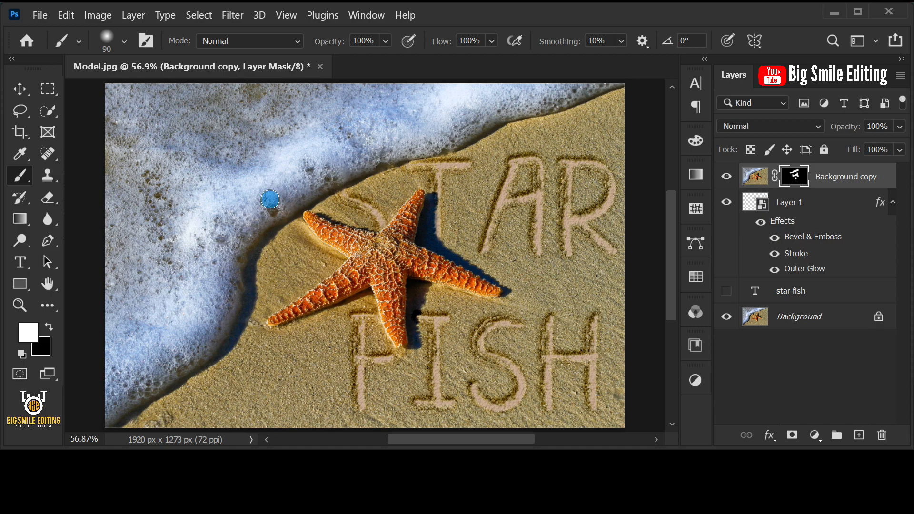
left_click(410, 246)
Step: Toggle the visibility of the Background copy layer and Layer 1's effects off and on to compare the result
left_click(725, 177)
left_click(724, 177)
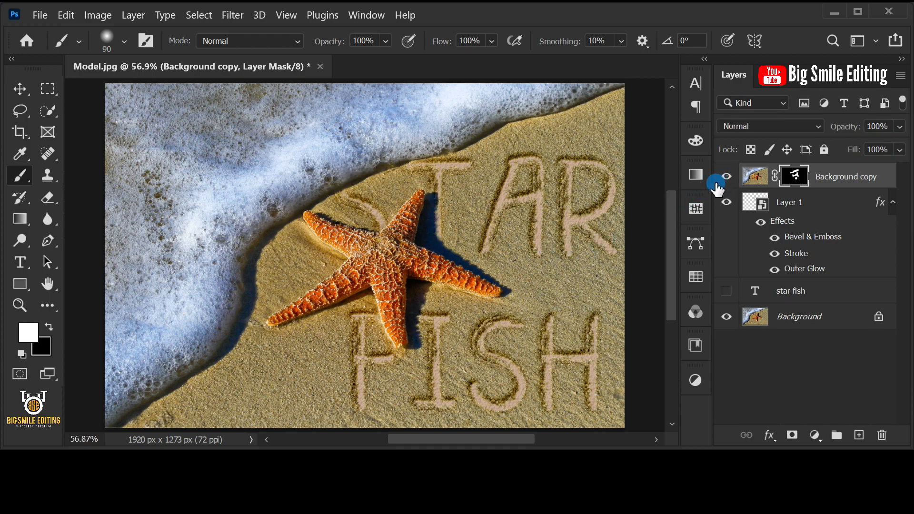
left_click(760, 221)
left_click(761, 222)
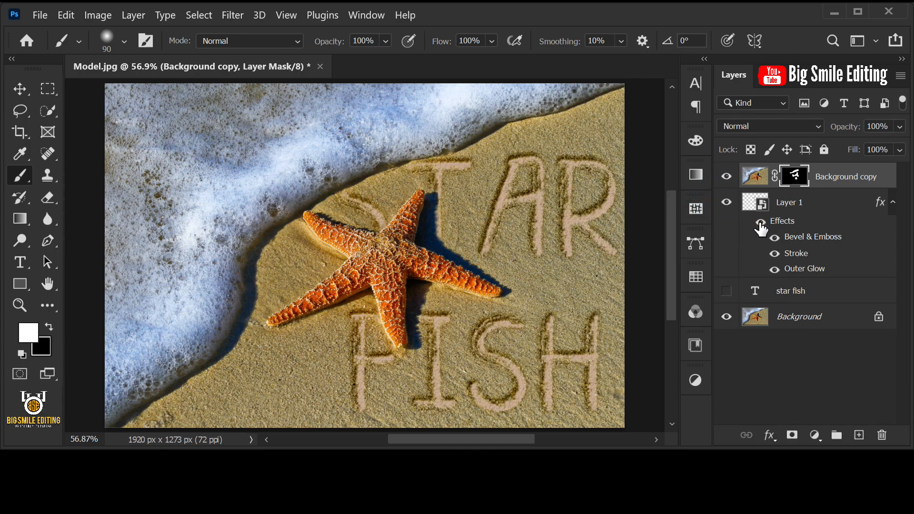